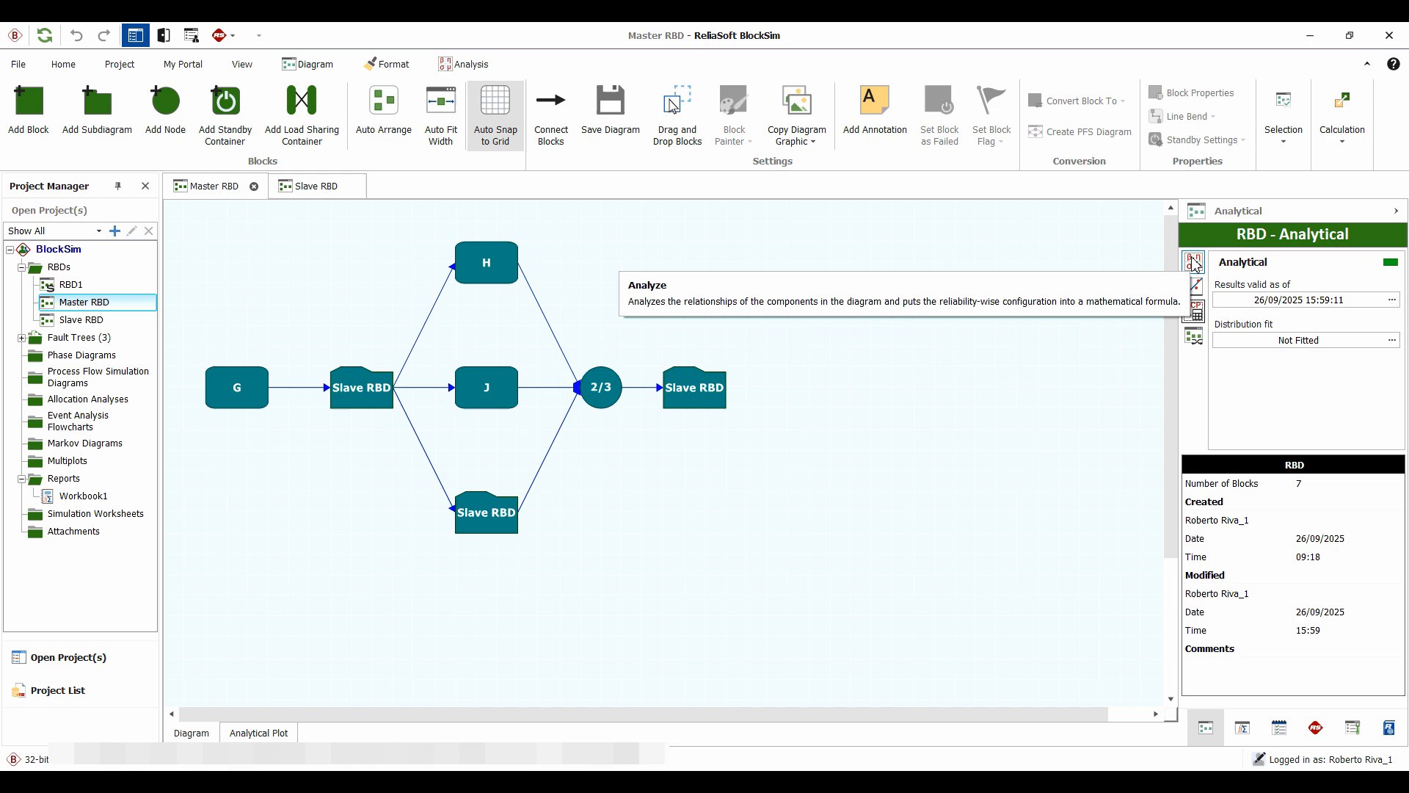
# Step: Calculate the Master RBD's reliability for a mission end time of 100 hr in the QCP, and close the calculator
pyautogui.click(1192, 315)
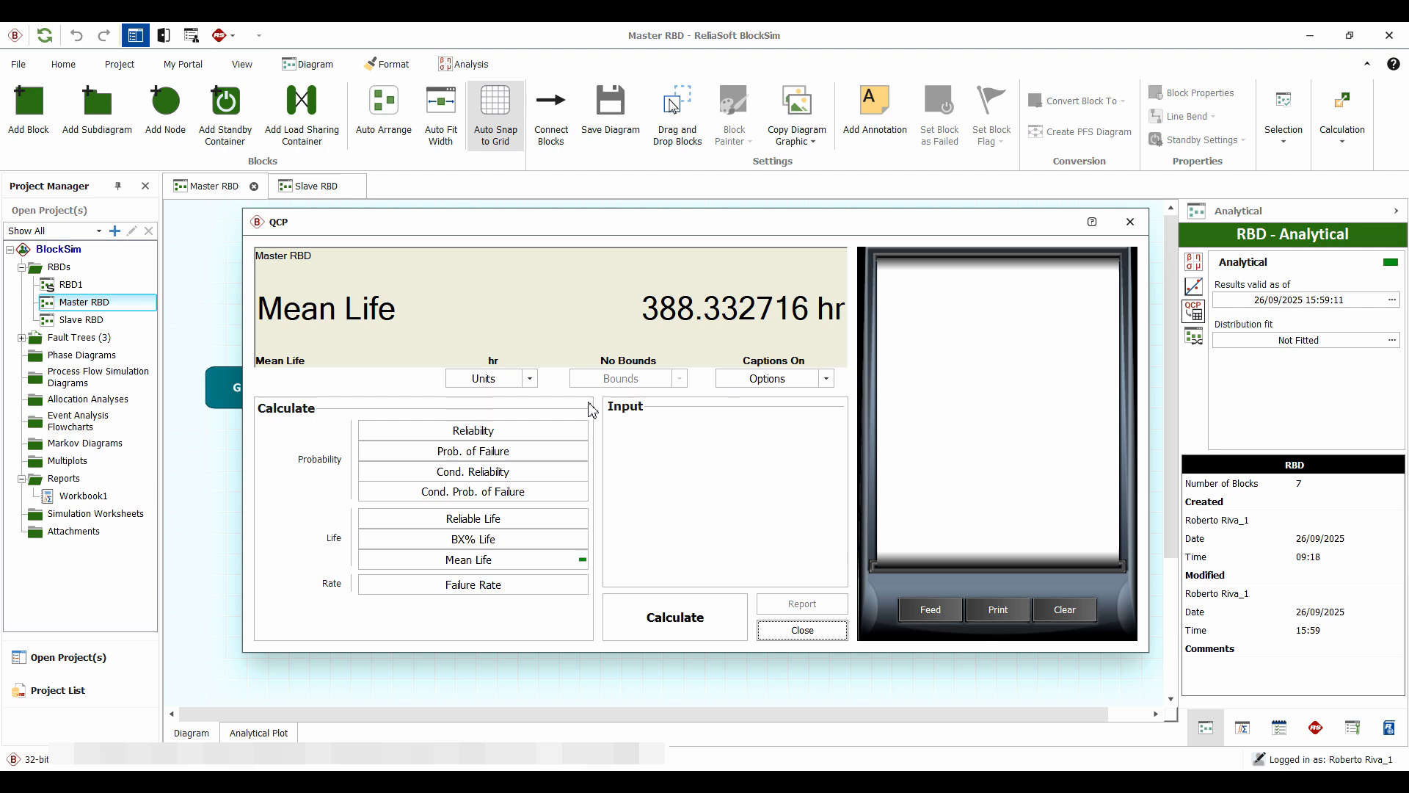
pyautogui.click(517, 432)
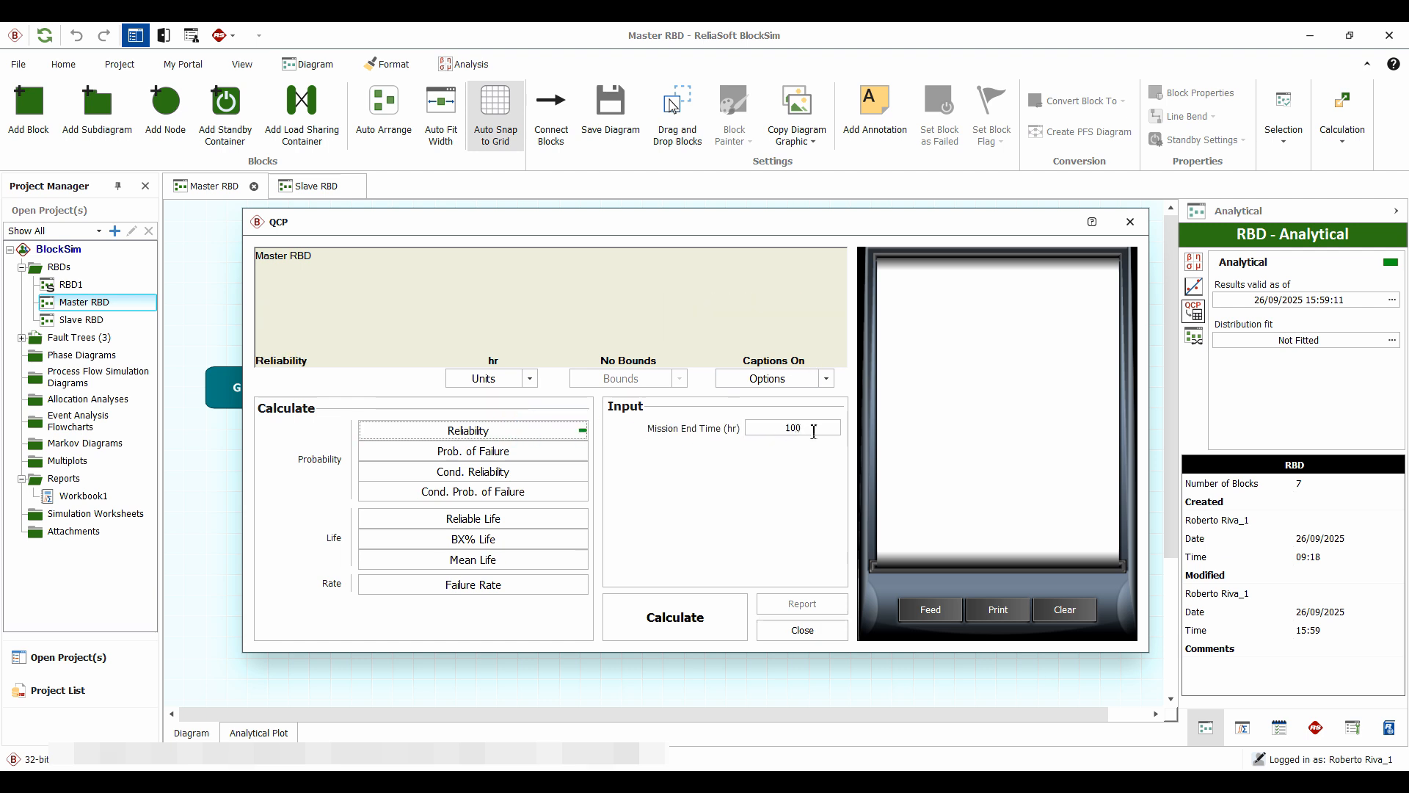
pyautogui.click(705, 615)
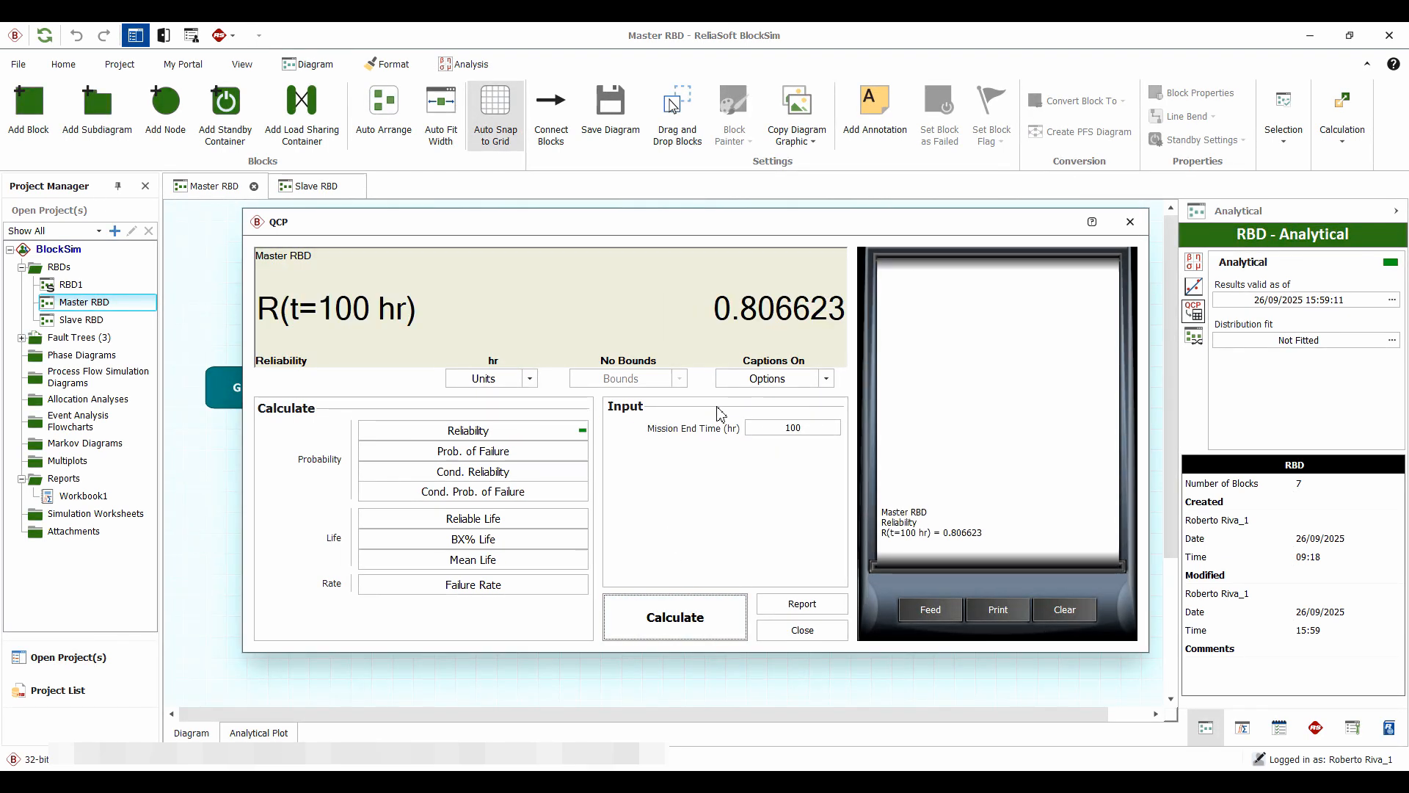
pyautogui.moveTo(706, 233); pyautogui.dragTo(732, 534)
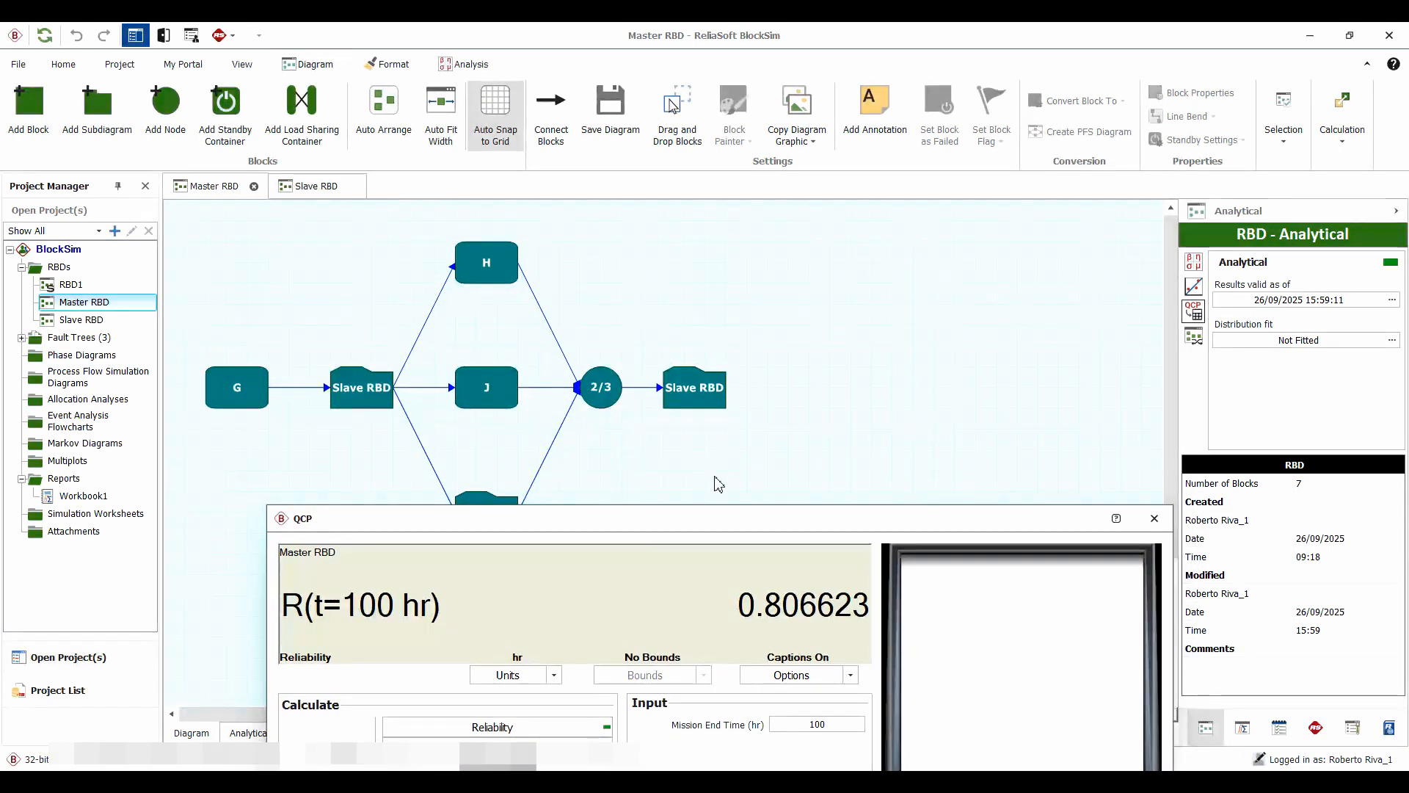
pyautogui.moveTo(719, 528); pyautogui.dragTo(677, 262)
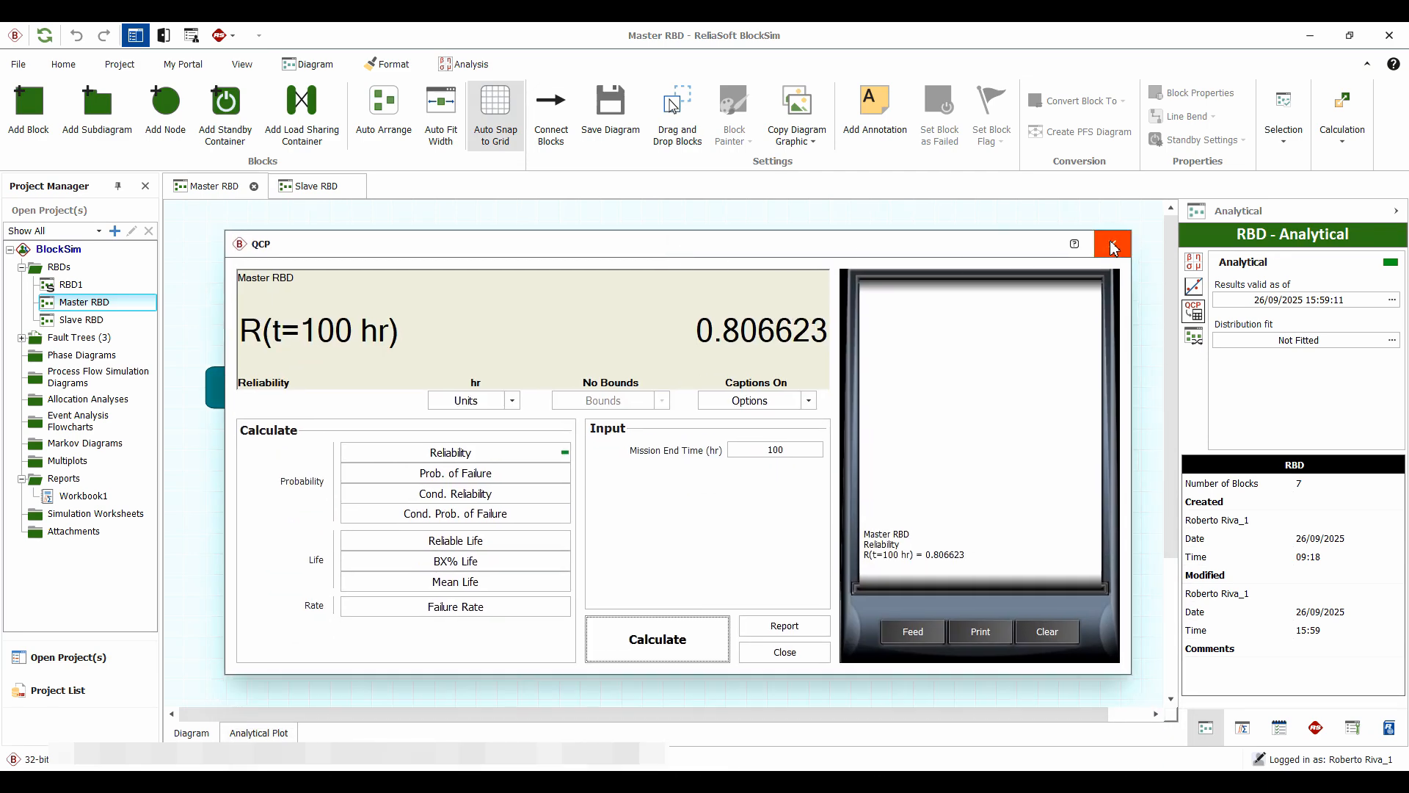
pyautogui.click(1113, 253)
# Step: Plot the Master RBD's analytical results as Block Reliability vs. Time
pyautogui.click(1194, 289)
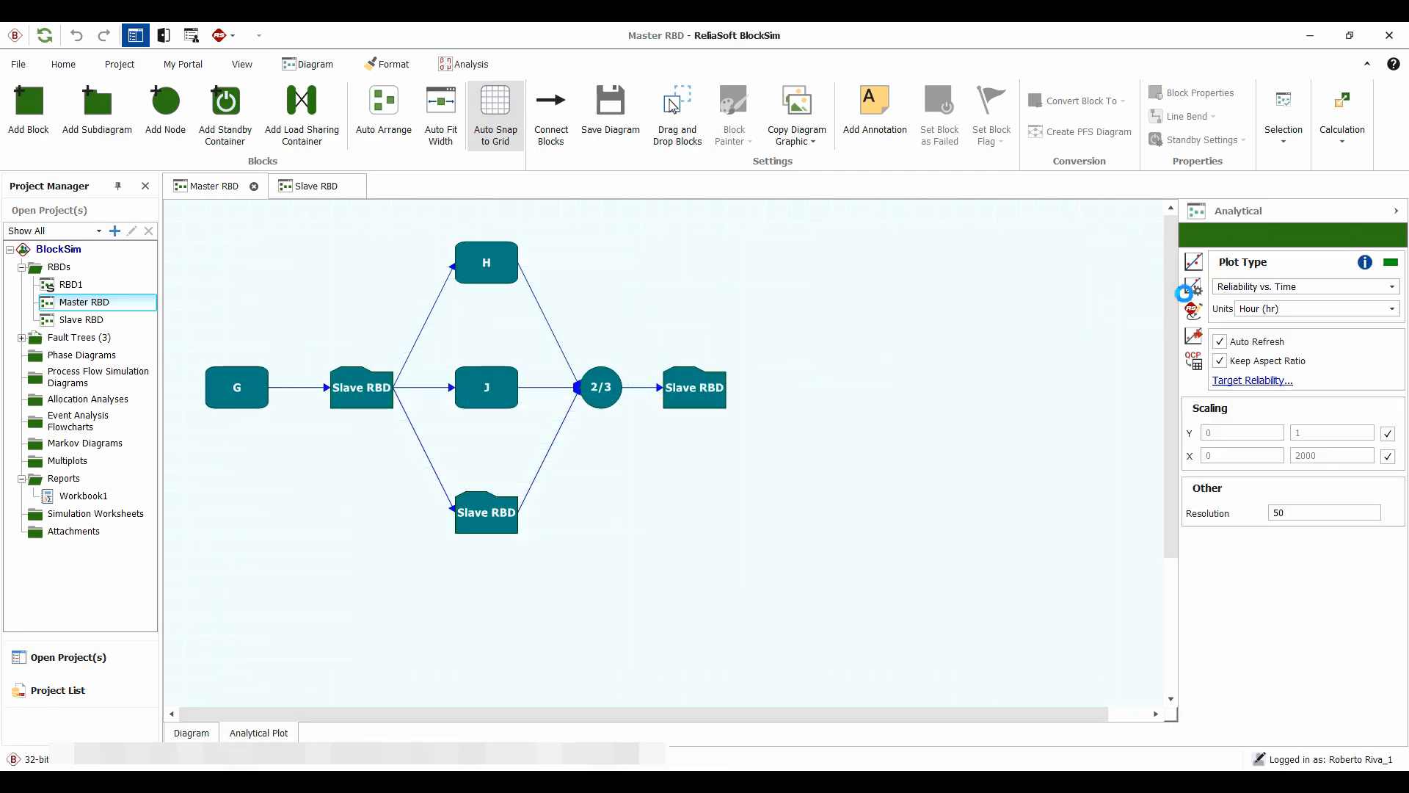
pyautogui.click(1261, 286)
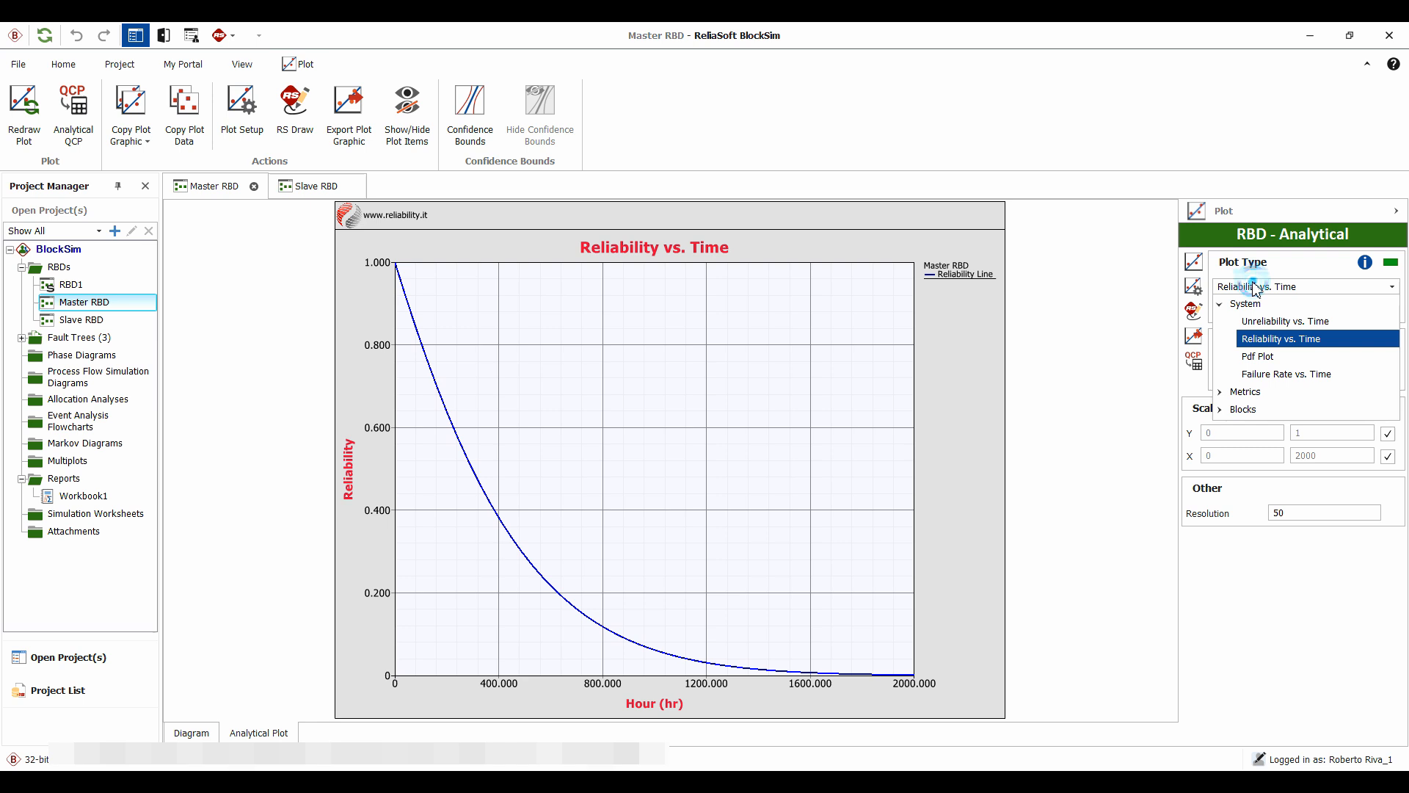
pyautogui.click(1221, 409)
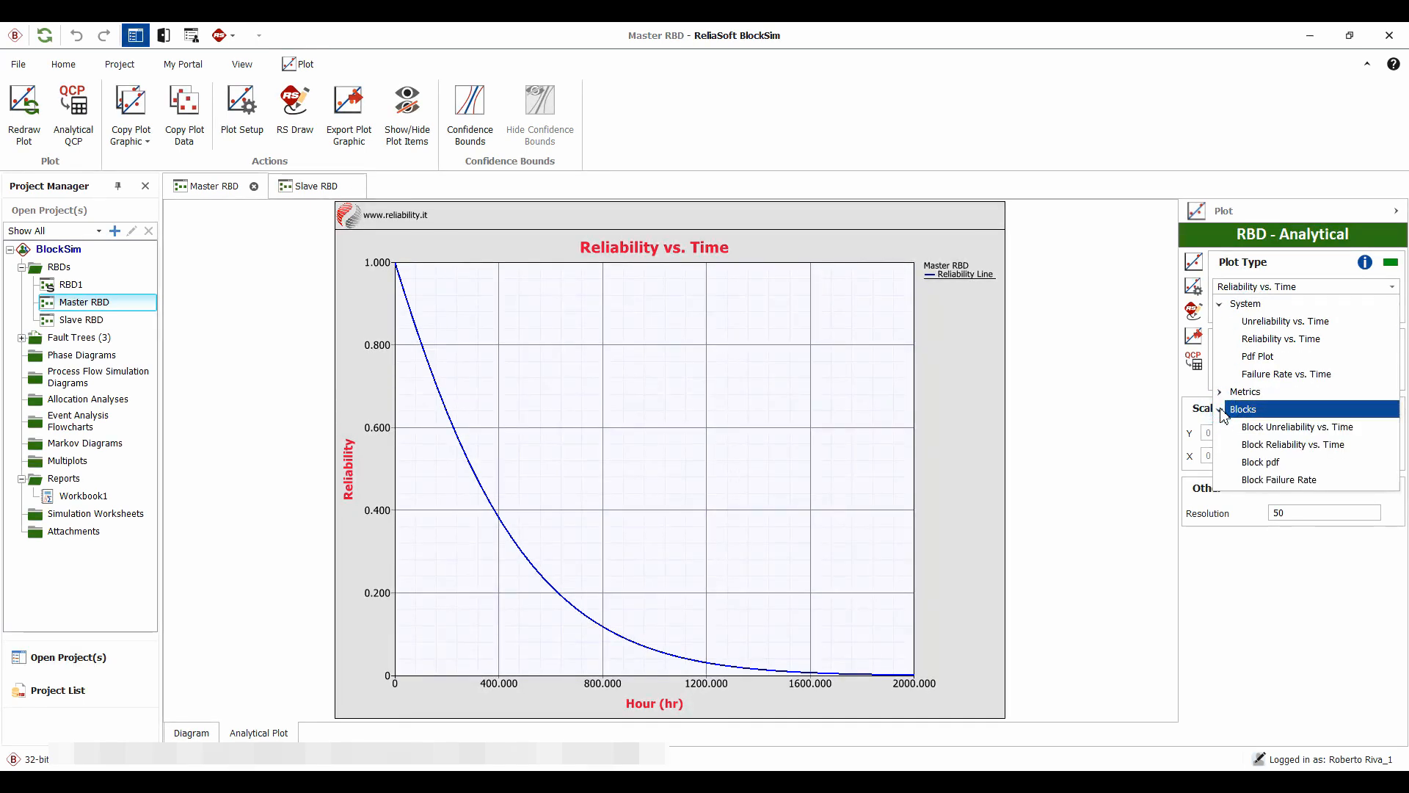
pyautogui.click(1274, 447)
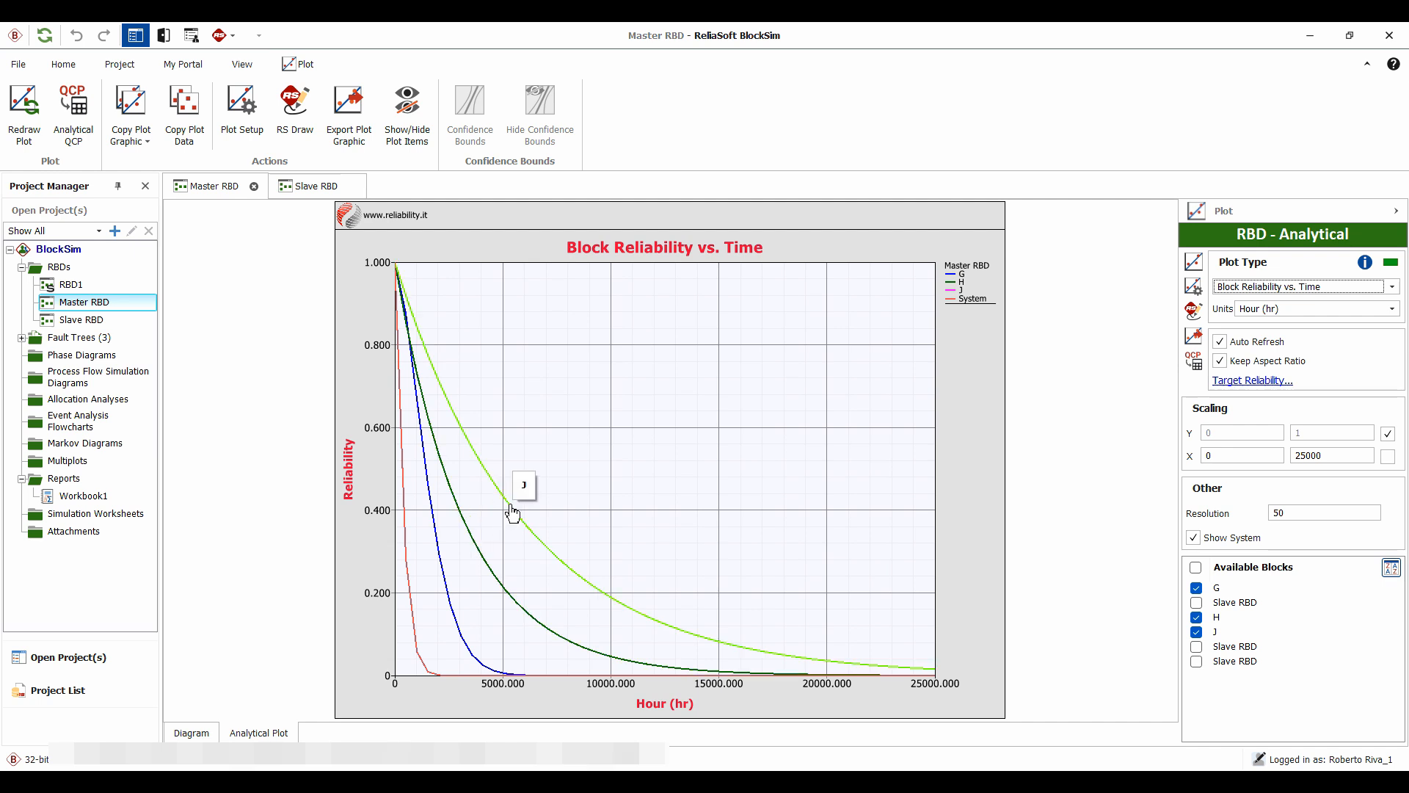
# Step: Read the time and reliability coordinates at points along the block G curve
pyautogui.click(437, 542)
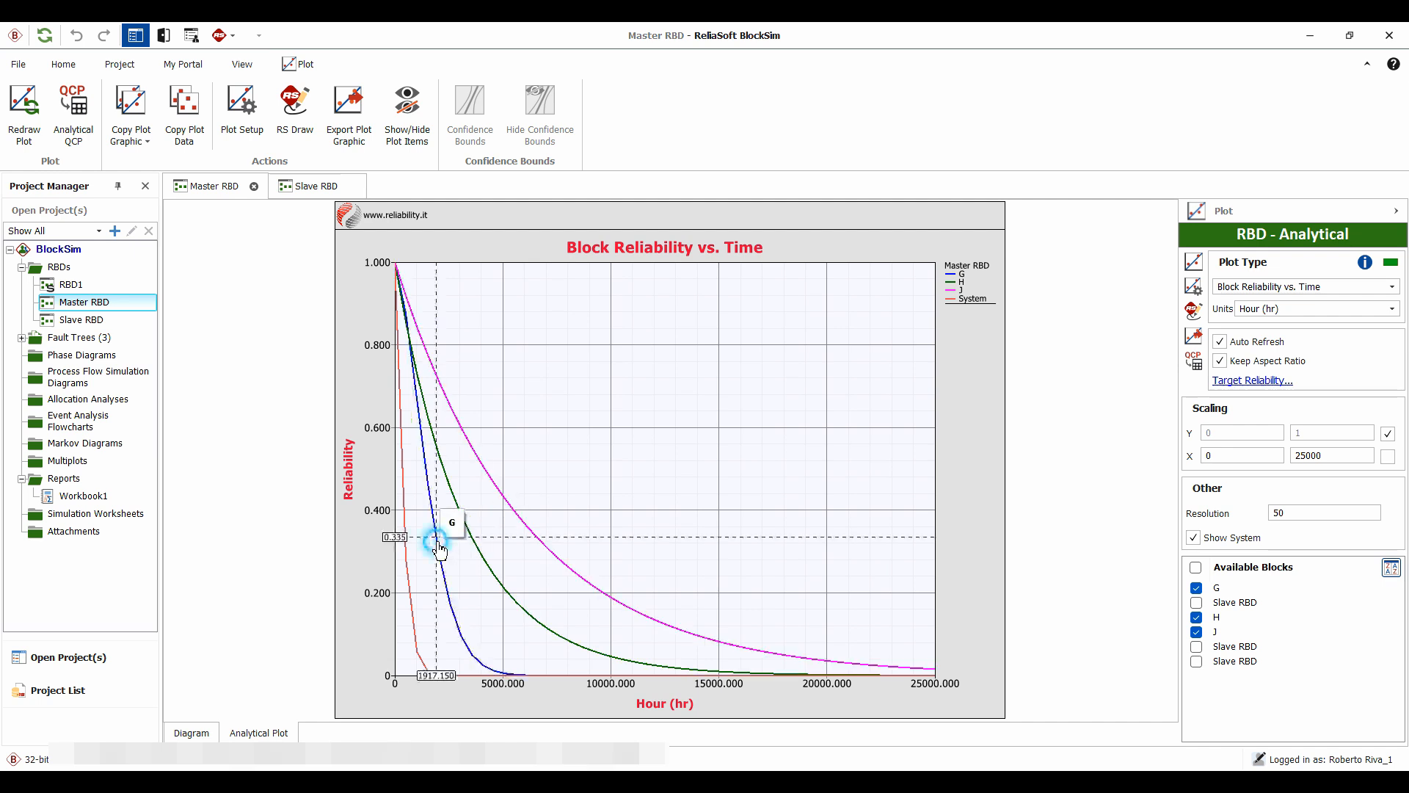
pyautogui.moveTo(439, 549)
pyautogui.mouseDown()
pyautogui.moveTo(419, 544)
pyautogui.moveTo(478, 604)
pyautogui.moveTo(443, 698)
pyautogui.moveTo(520, 682)
pyautogui.moveTo(437, 543)
pyautogui.mouseUp()
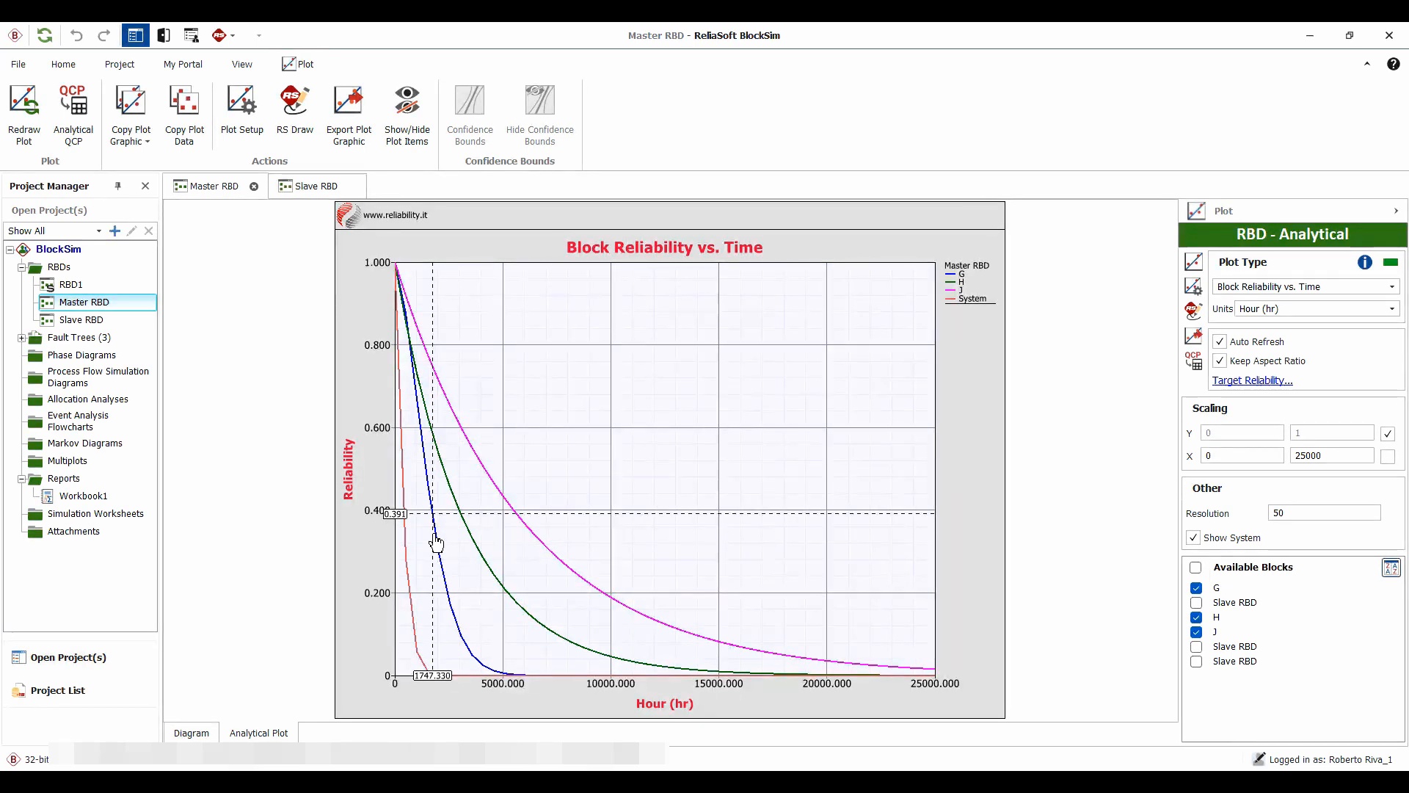
pyautogui.moveTo(436, 543); pyautogui.dragTo(437, 543)
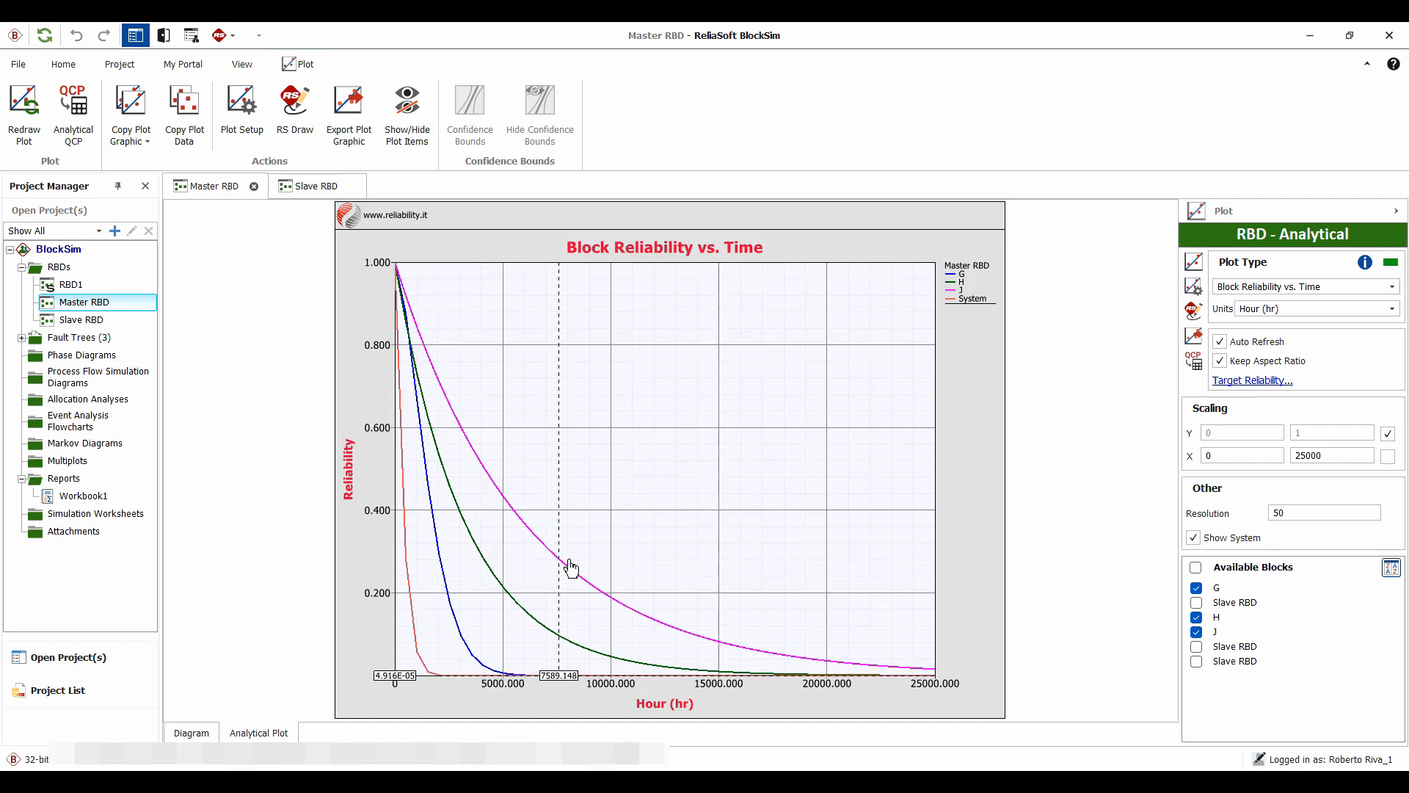
# Step: Set the plot resolution to 10 and redraw the plot
pyautogui.doubleClick(1291, 513)
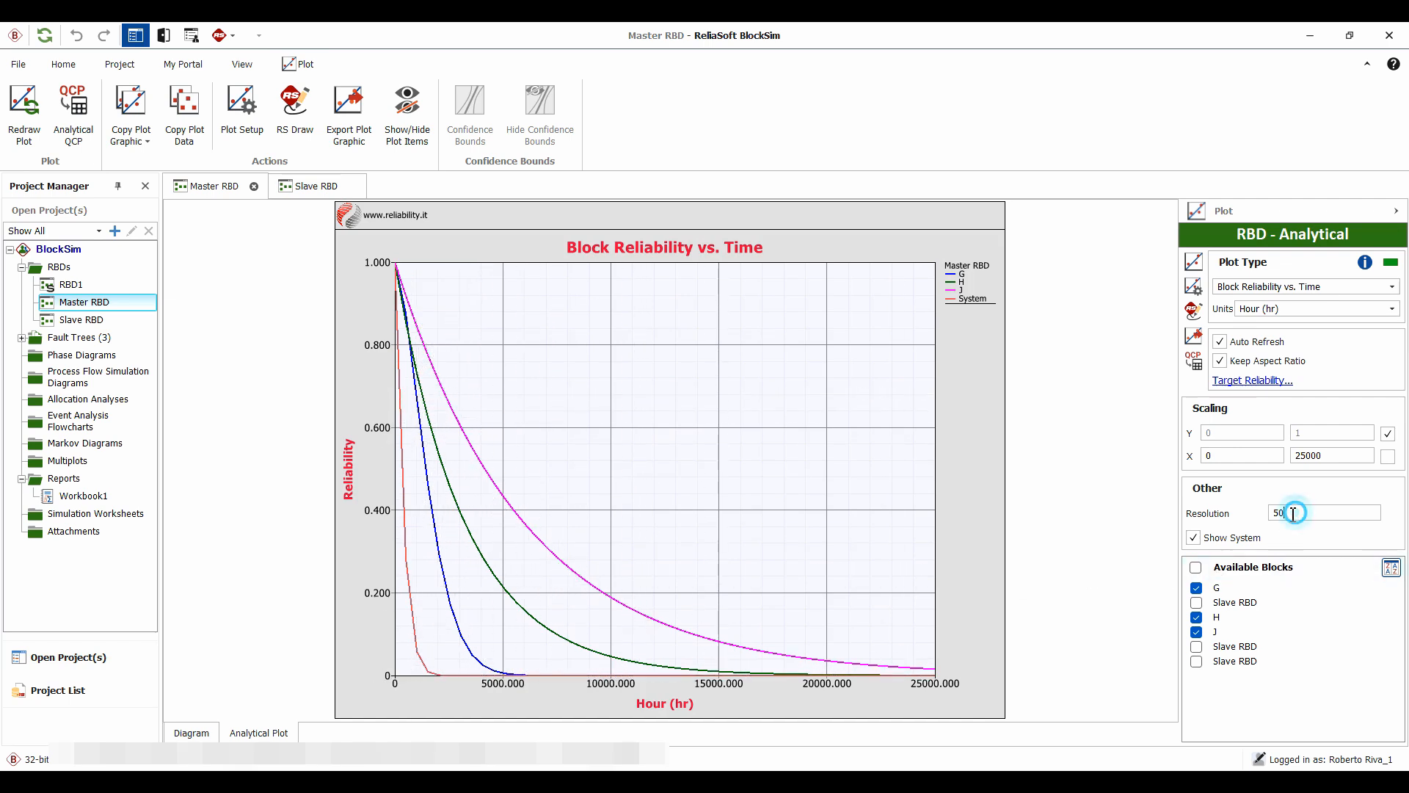
pyautogui.write('10')
pyautogui.click(1194, 262)
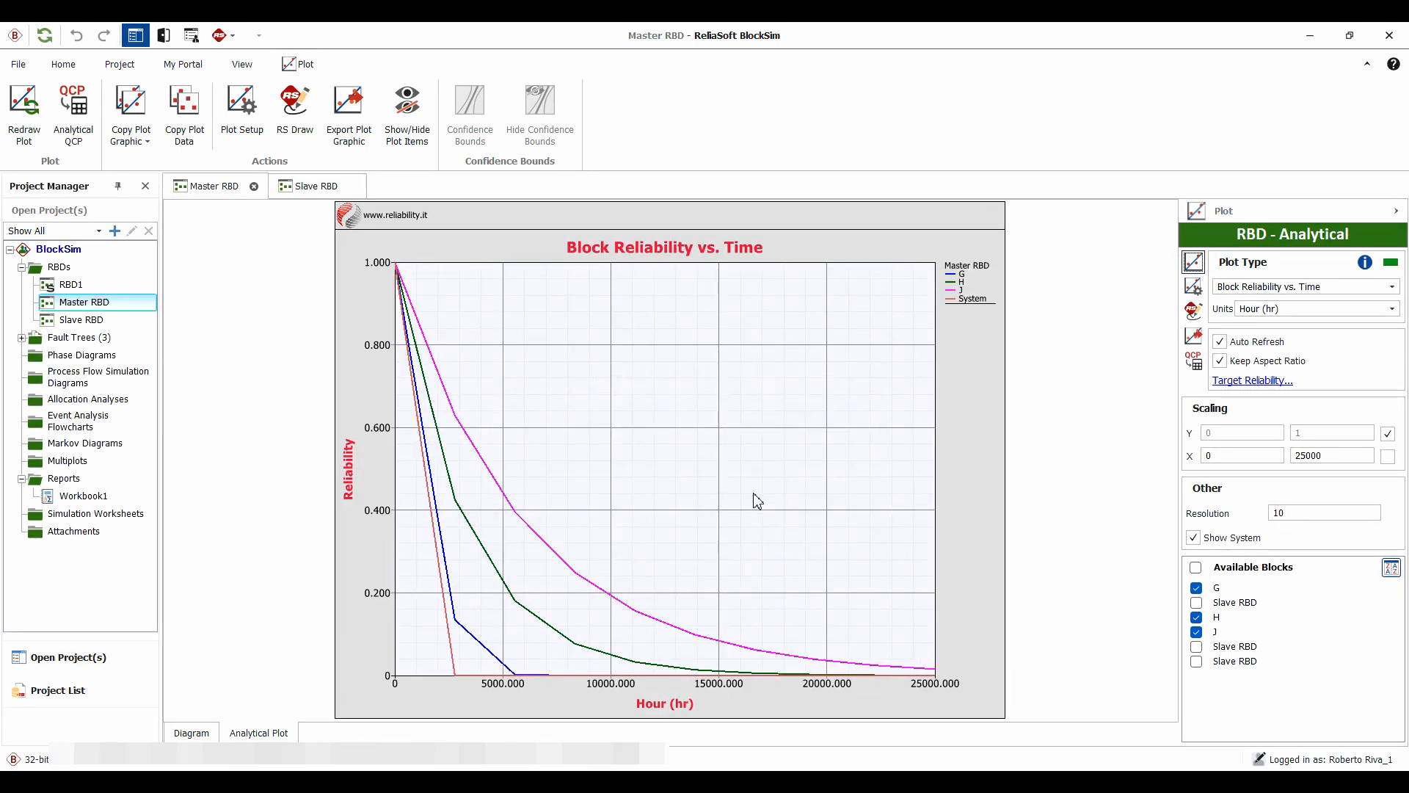
# Step: Set the plot resolution to 250 and redraw the plot
pyautogui.doubleClick(1288, 513)
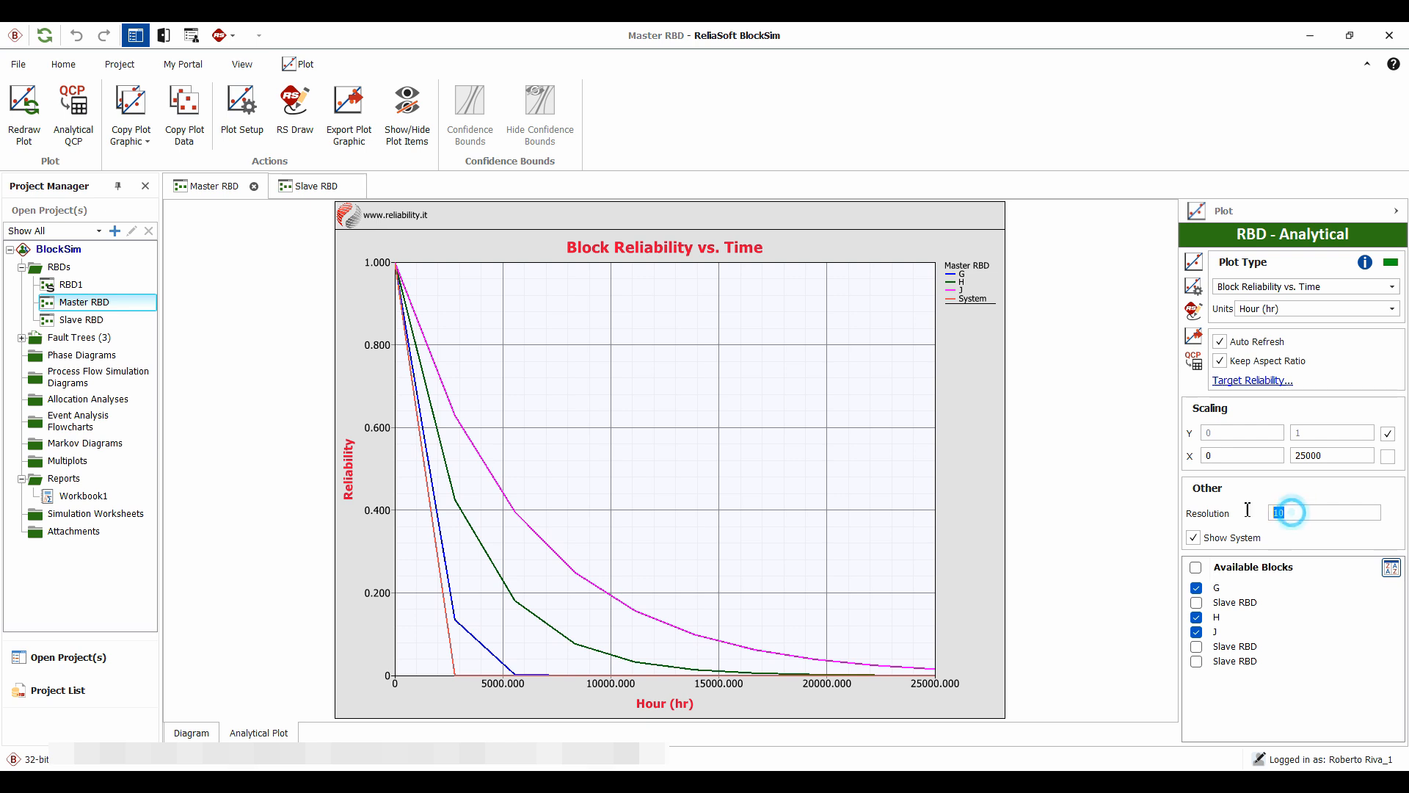
pyautogui.write('250')
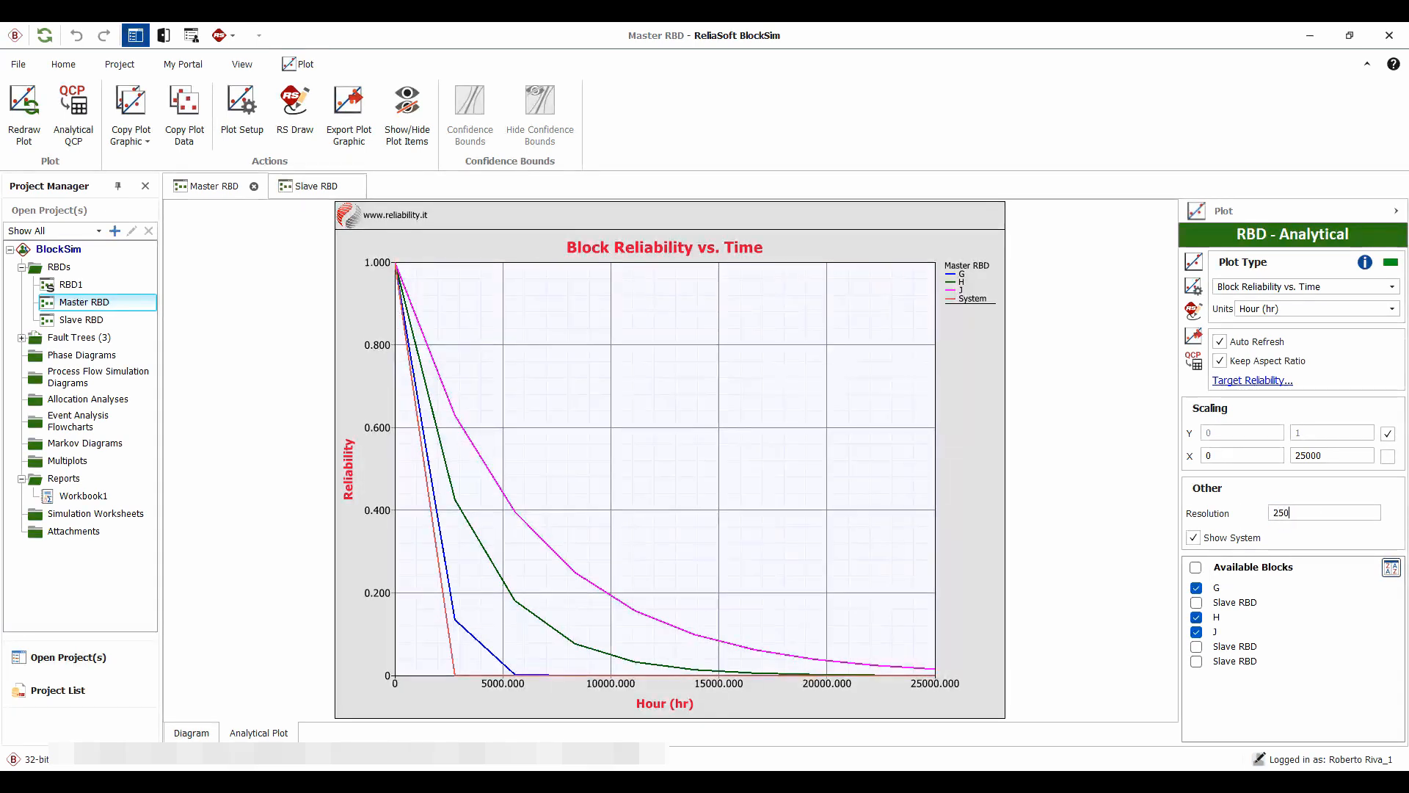
pyautogui.click(1193, 262)
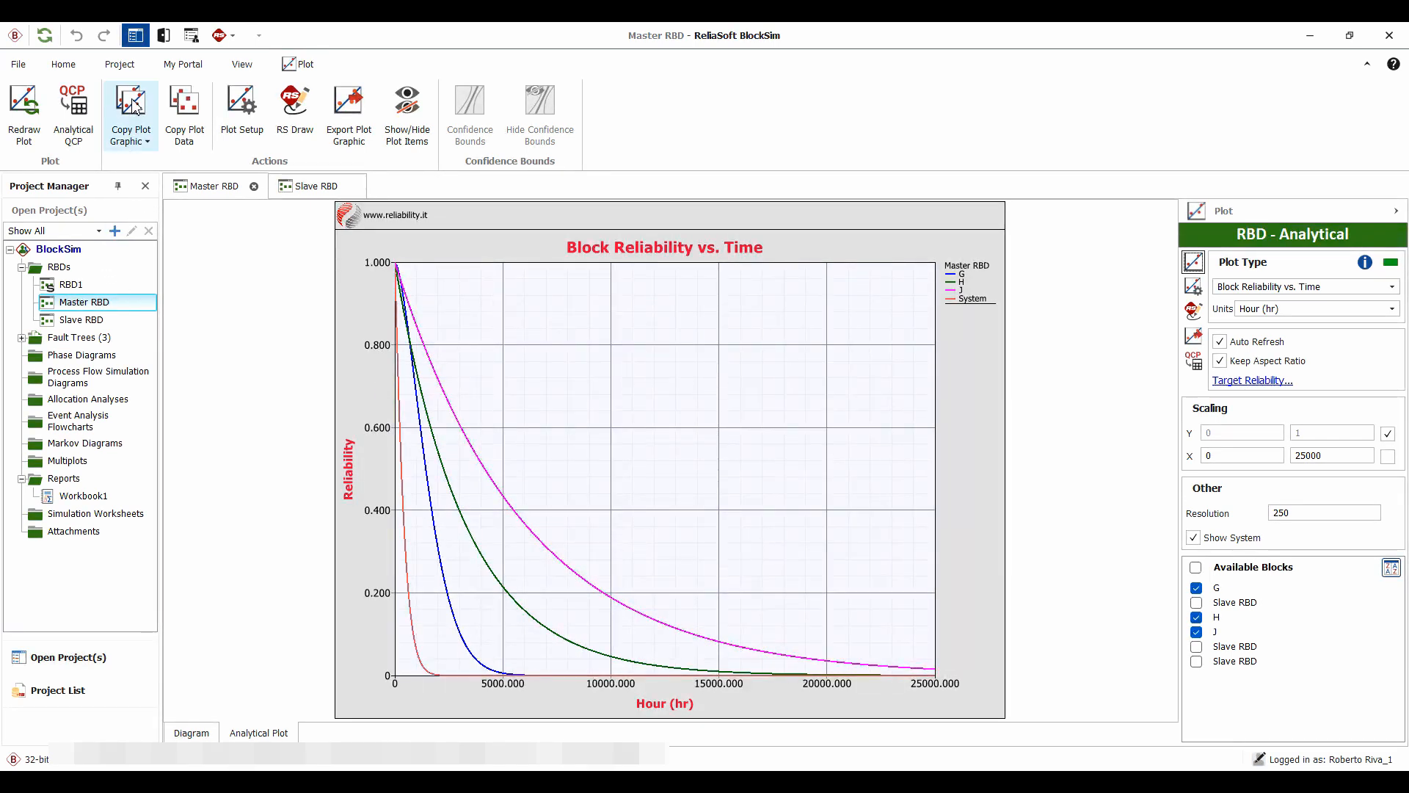
# Step: Copy the plot data and paste it at cell A1 of a new ReliaSoft Workbook without a template under Reports
pyautogui.click(188, 108)
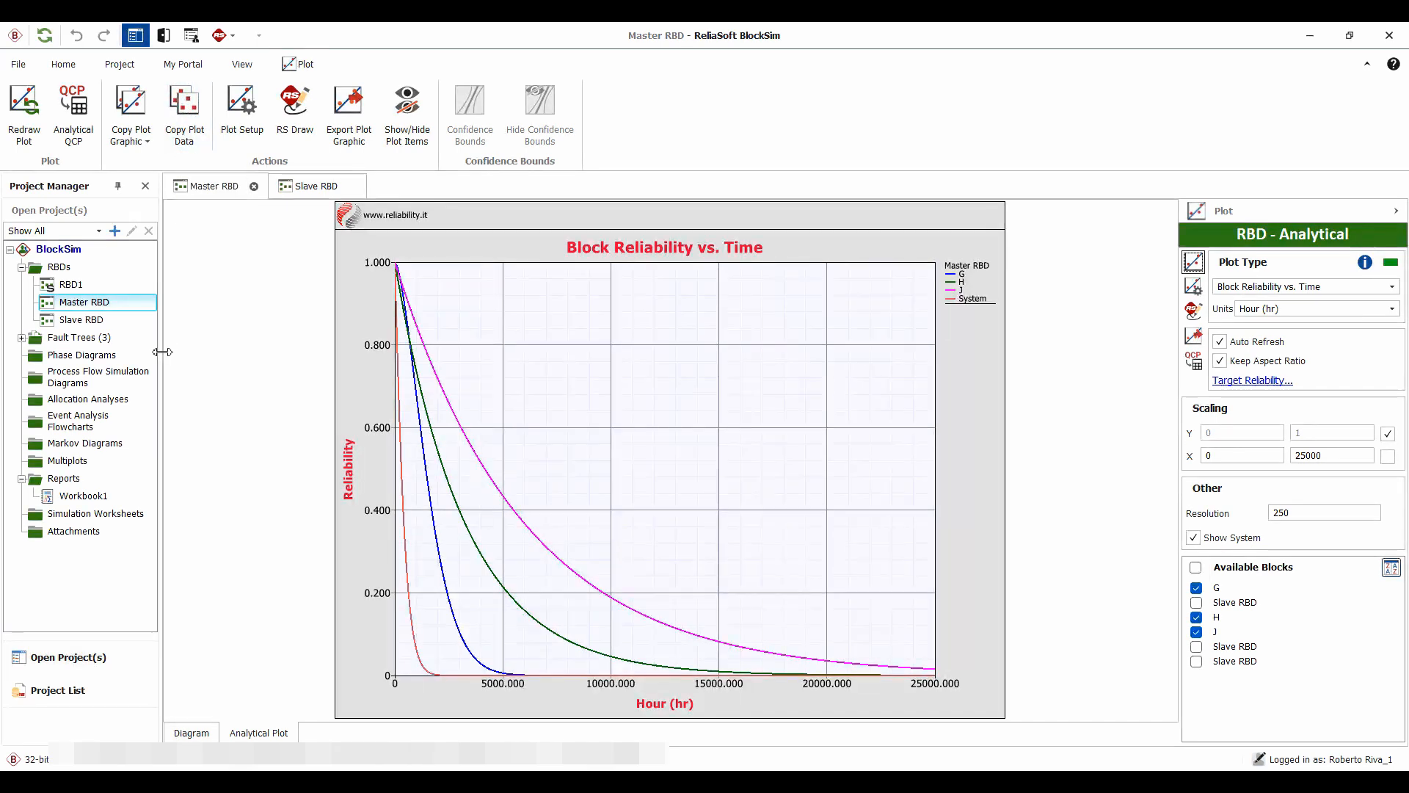
pyautogui.rightClick(64, 479)
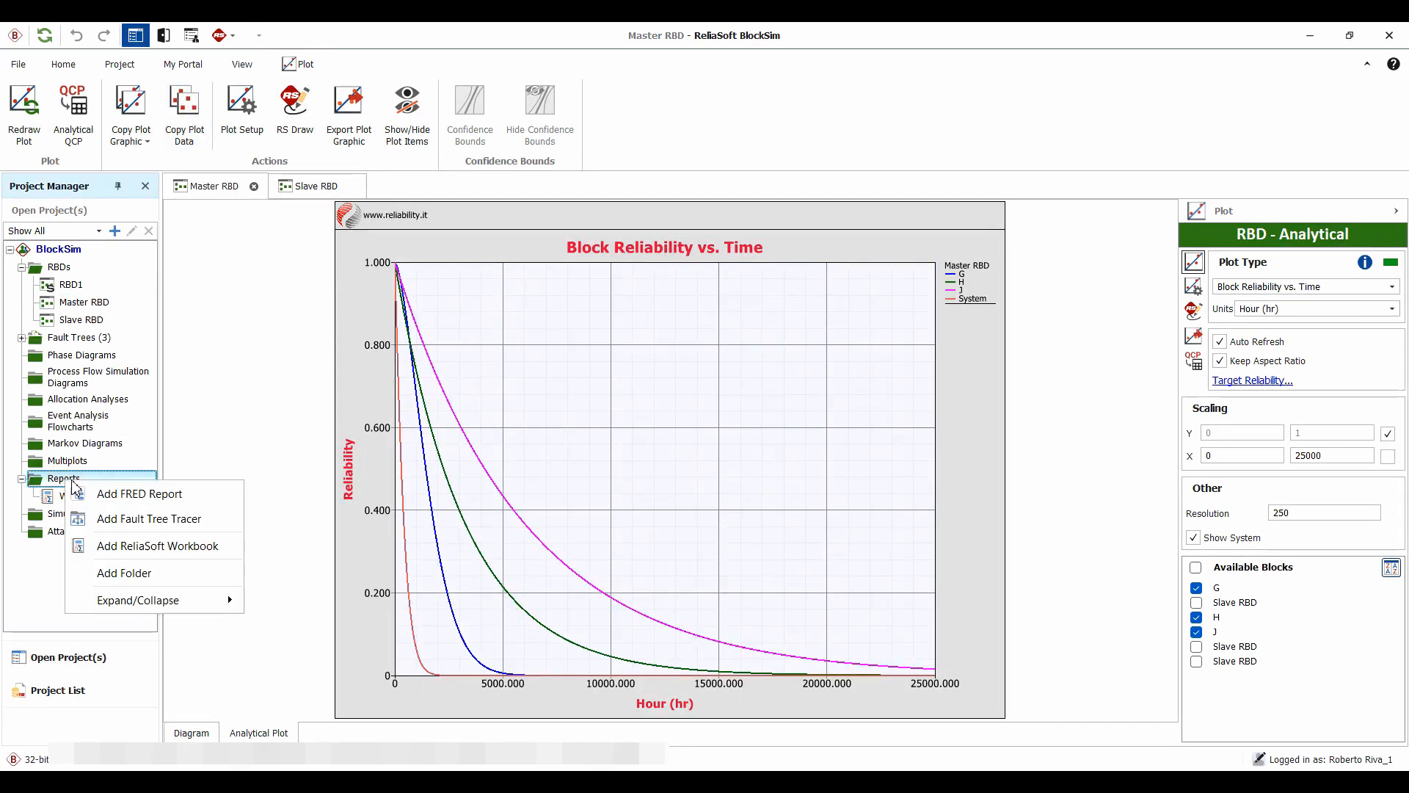
pyautogui.click(120, 547)
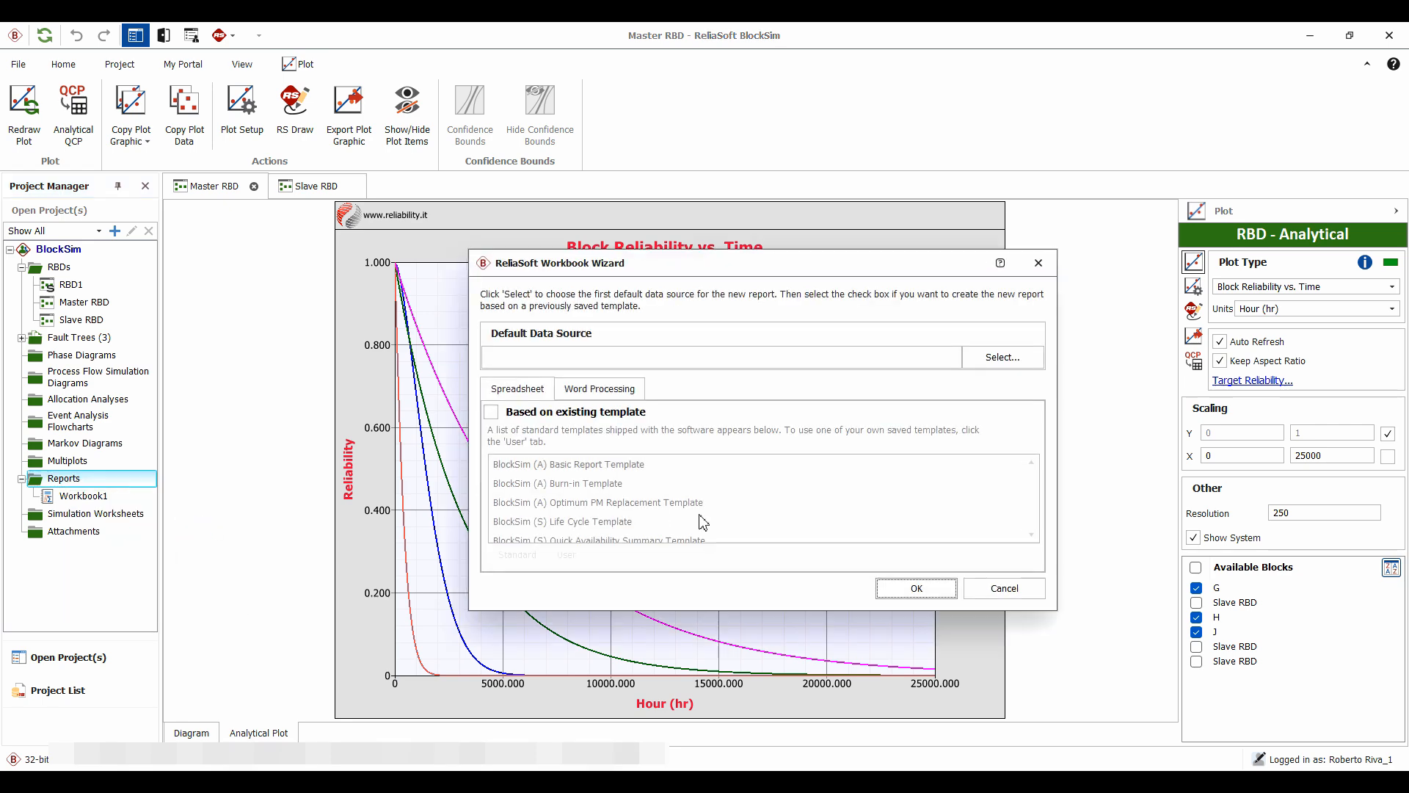
pyautogui.click(925, 589)
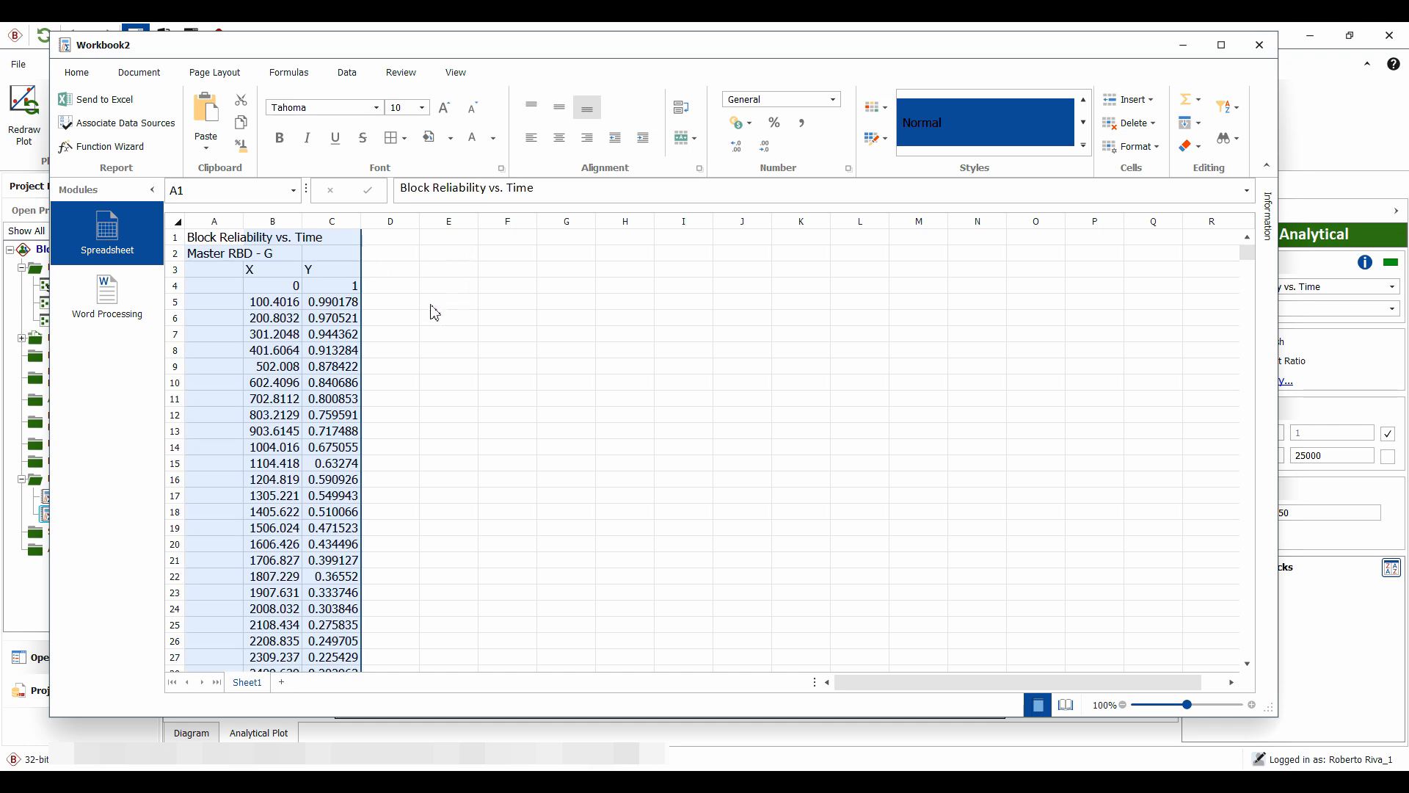
# Step: Inspect the X values in B5 to B8 and the starting X-Y pair in row 4, then minimize the workbook
pyautogui.click(269, 306)
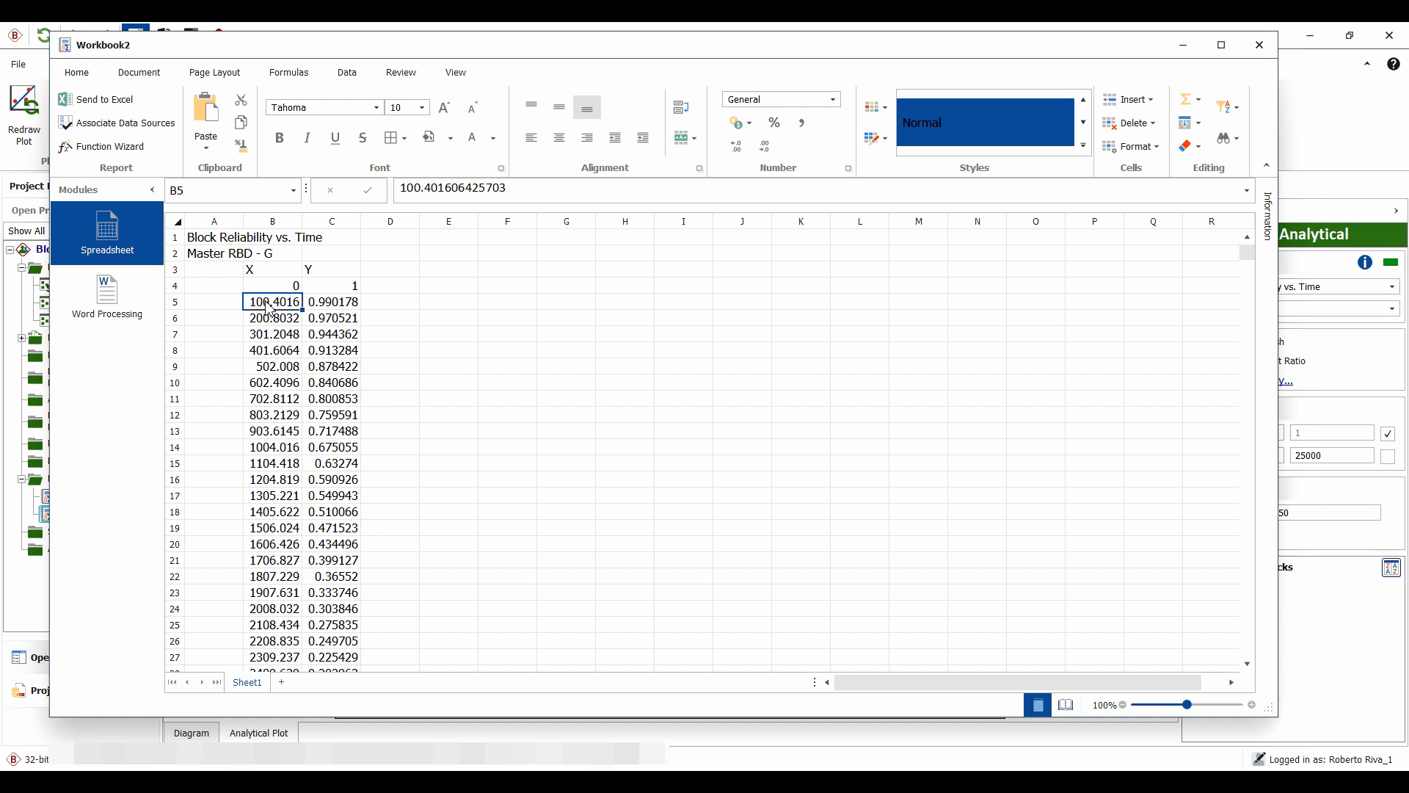
pyautogui.click(264, 318)
pyautogui.click(259, 334)
pyautogui.click(261, 348)
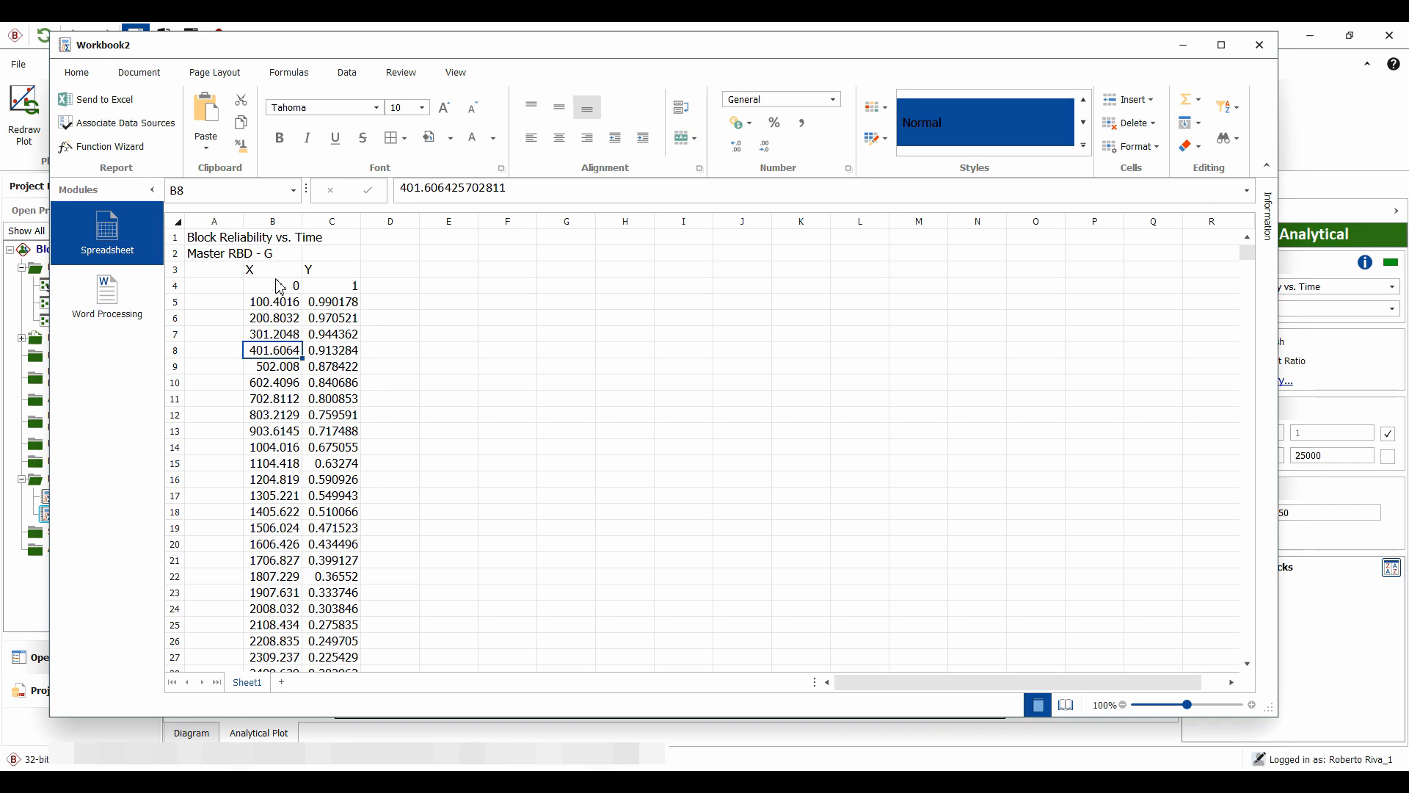
pyautogui.moveTo(268, 288); pyautogui.dragTo(346, 291)
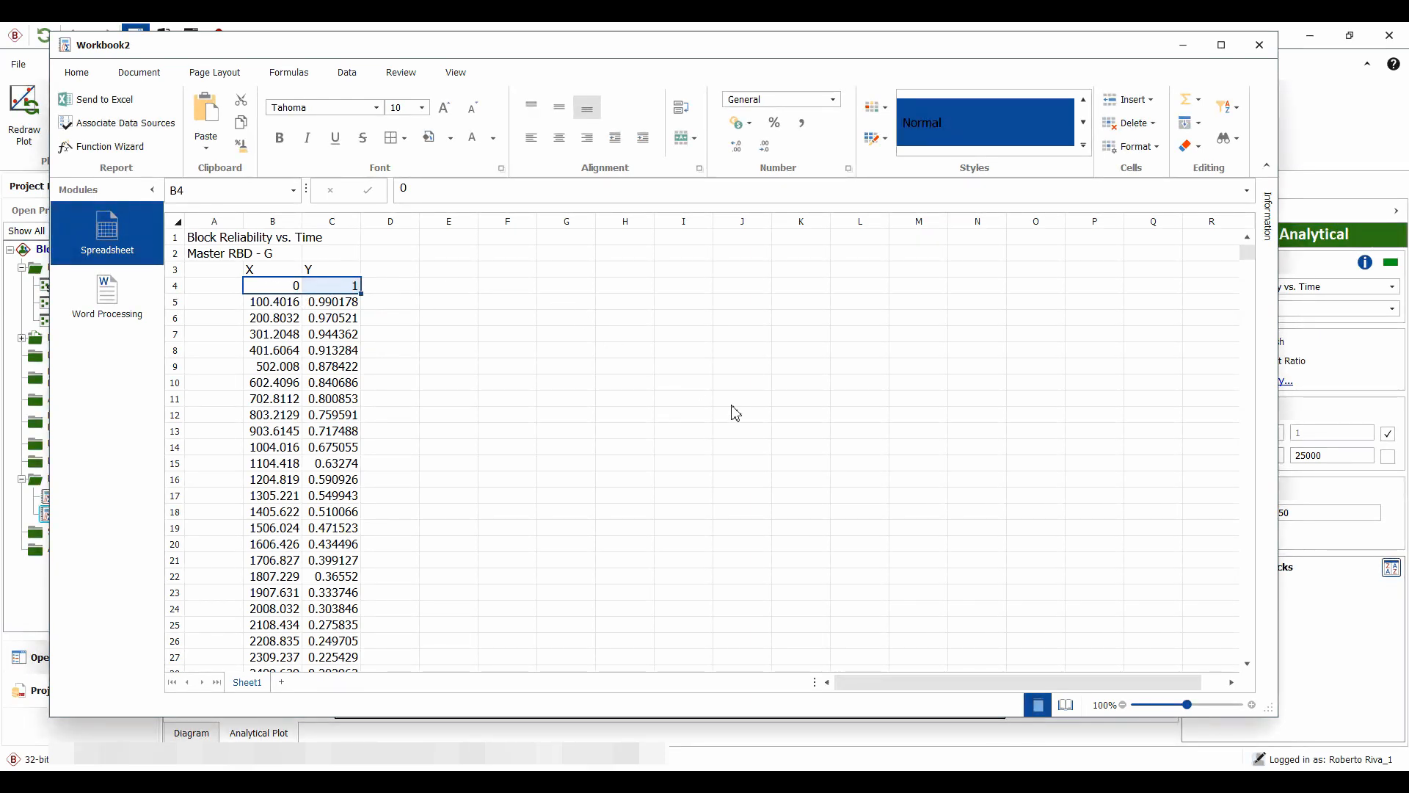
pyautogui.click(1183, 45)
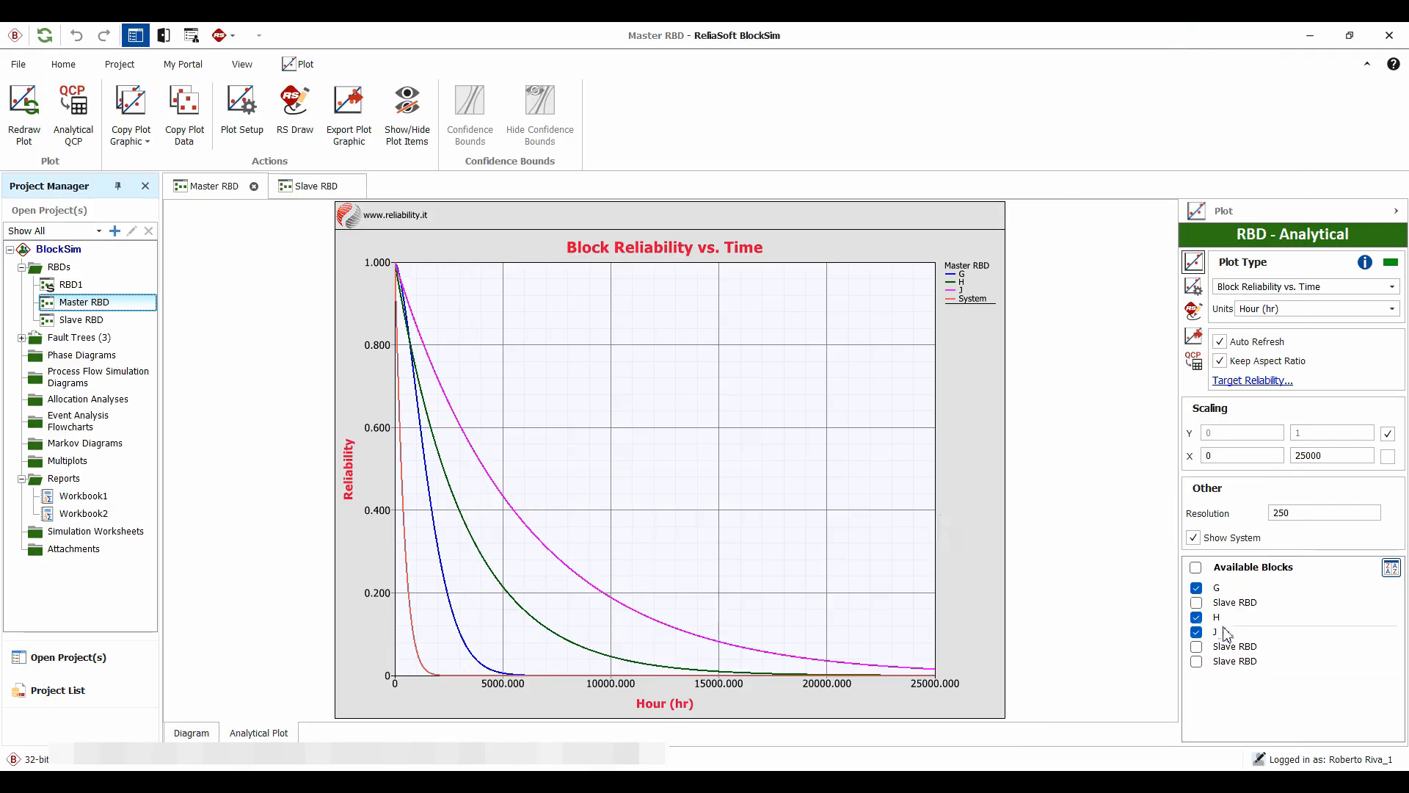
# Step: Set the plot resolution to 251 and redraw the plot
pyautogui.click(1340, 513)
pyautogui.click(1341, 512)
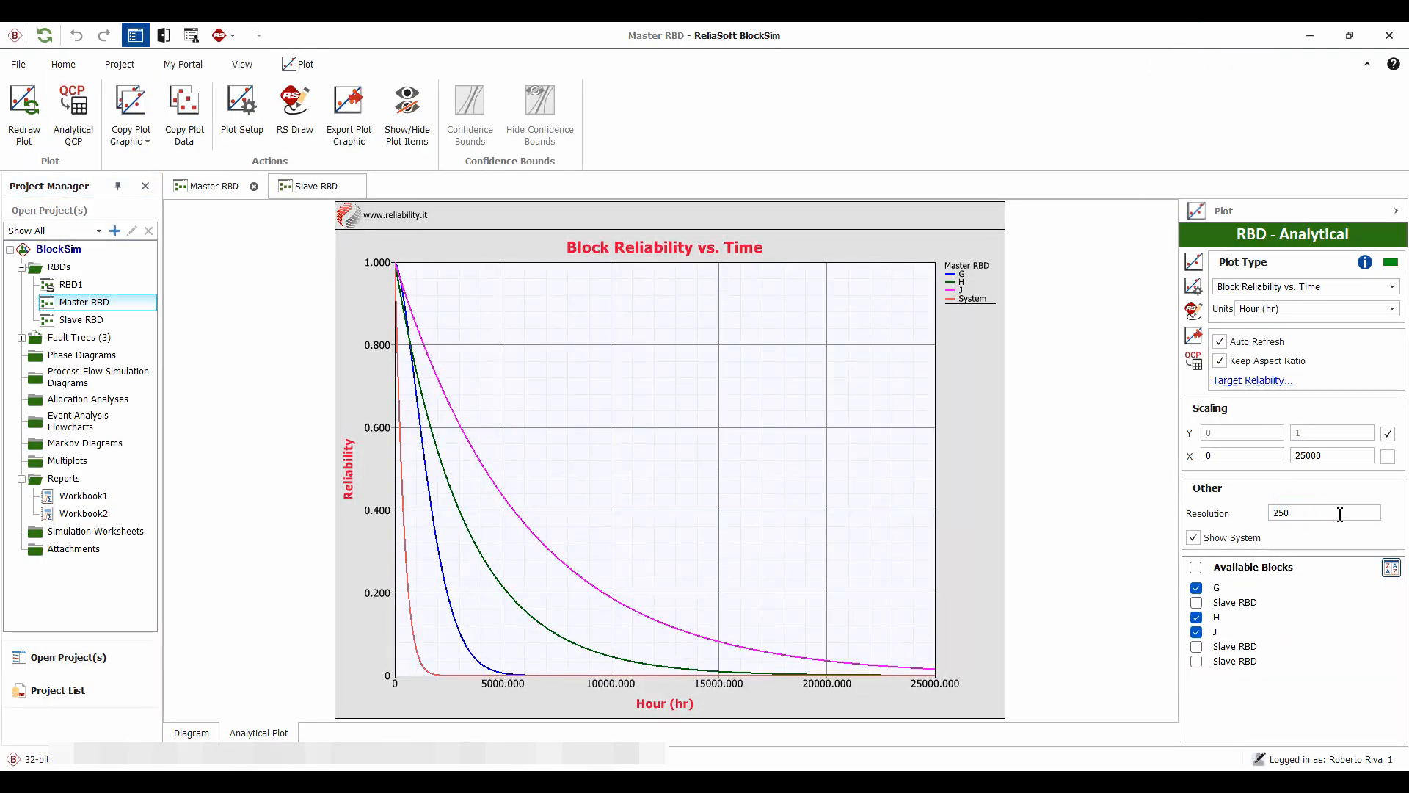
pyautogui.press('BackSpace')
pyautogui.click(1195, 263)
pyautogui.click(1196, 265)
# Step: Copy the redrawn plot's data and paste it at cell E1 of Workbook2, beside the first data set
pyautogui.click(188, 110)
pyautogui.click(972, 715)
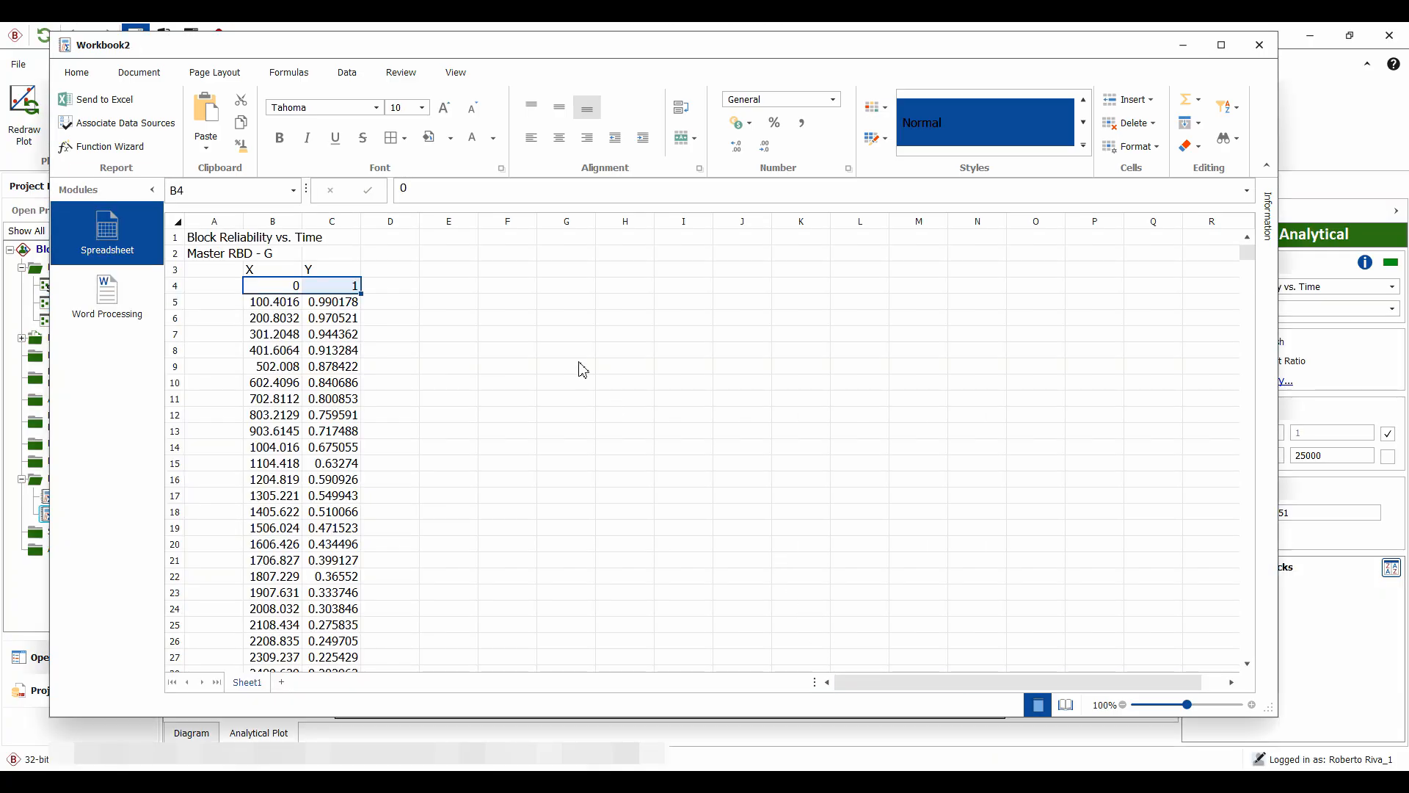
pyautogui.click(450, 237)
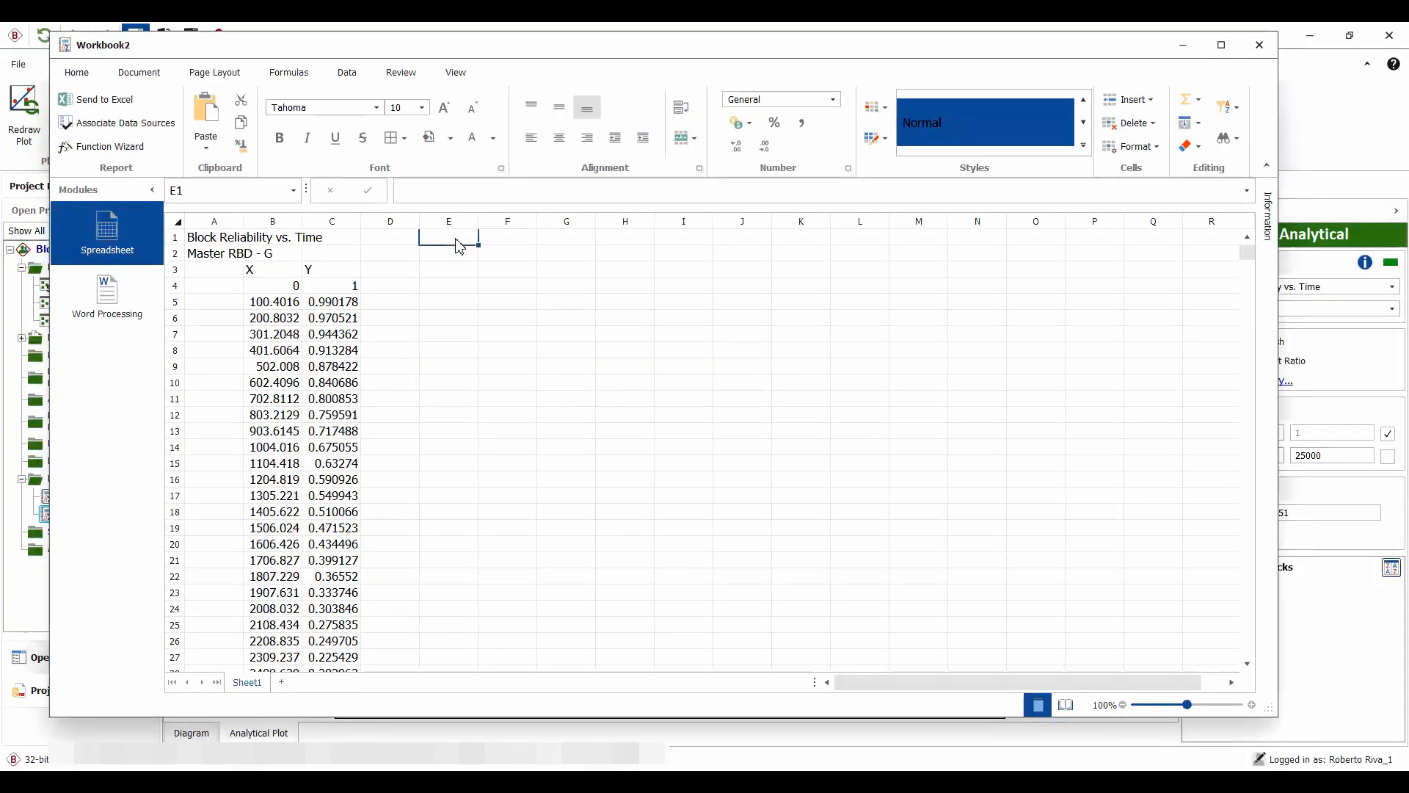
pyautogui.hotkey('ctrl', 'v')
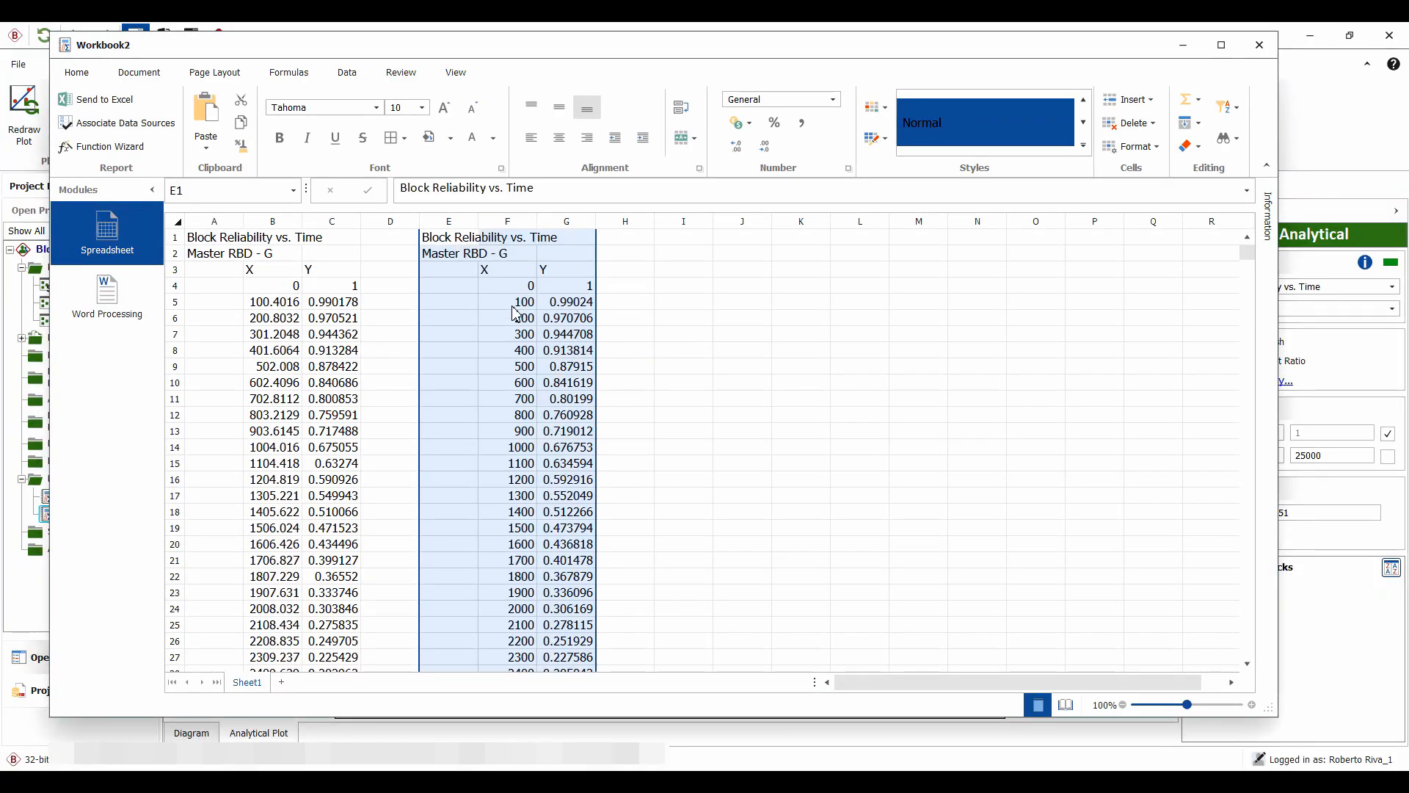
# Step: Inspect the X column of the second data set, checking the time values in F5 to F8
pyautogui.click(488, 271)
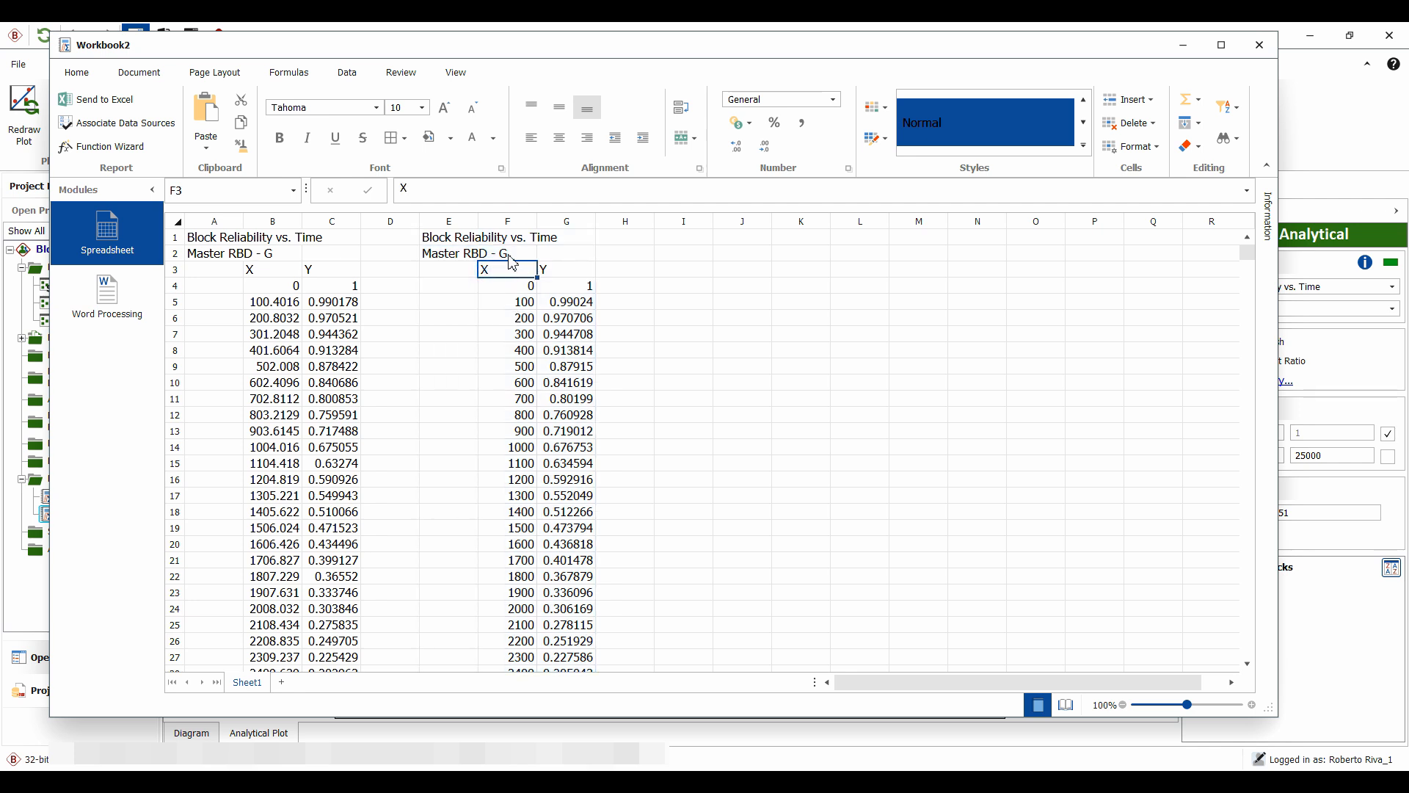
pyautogui.click(510, 254)
pyautogui.click(515, 304)
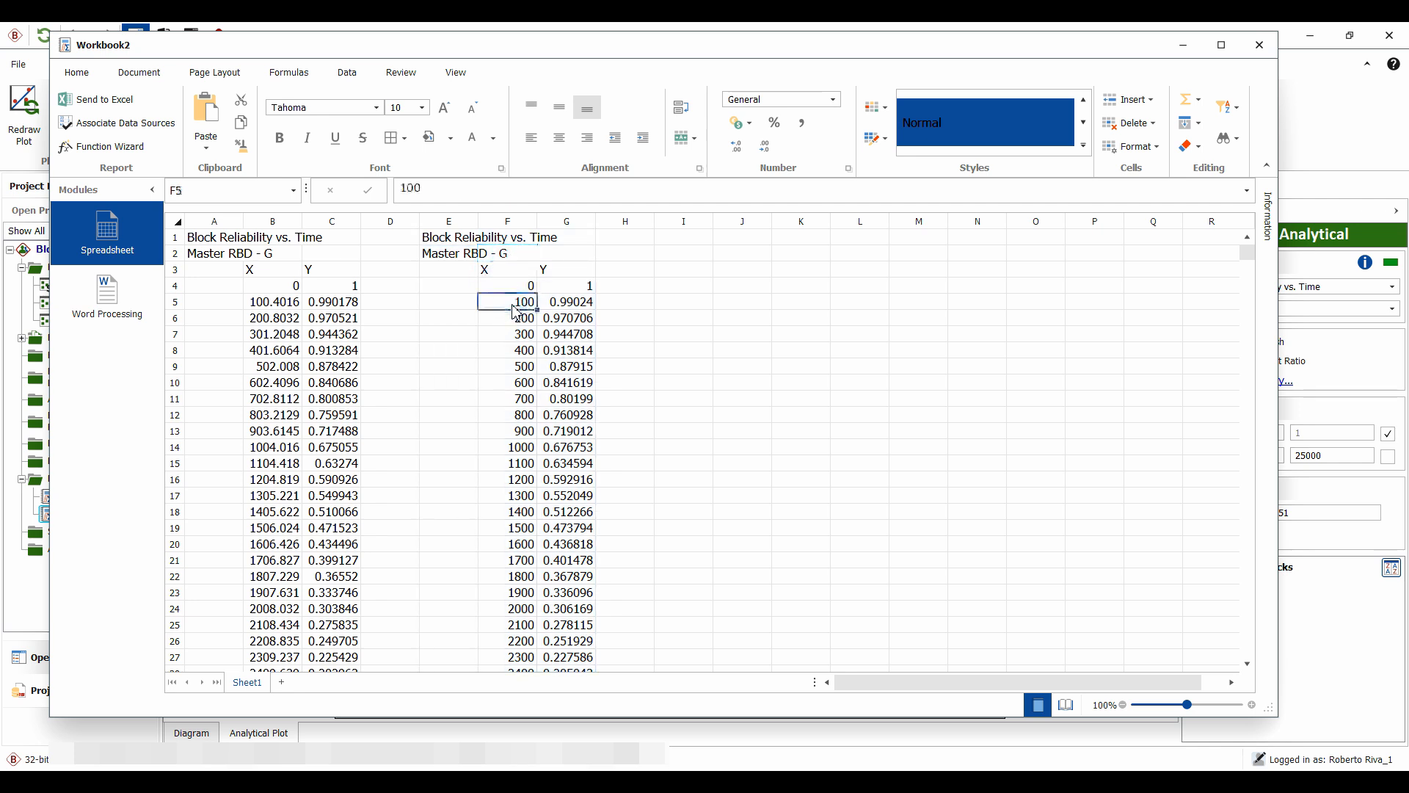
pyautogui.click(521, 323)
pyautogui.click(520, 337)
pyautogui.click(518, 353)
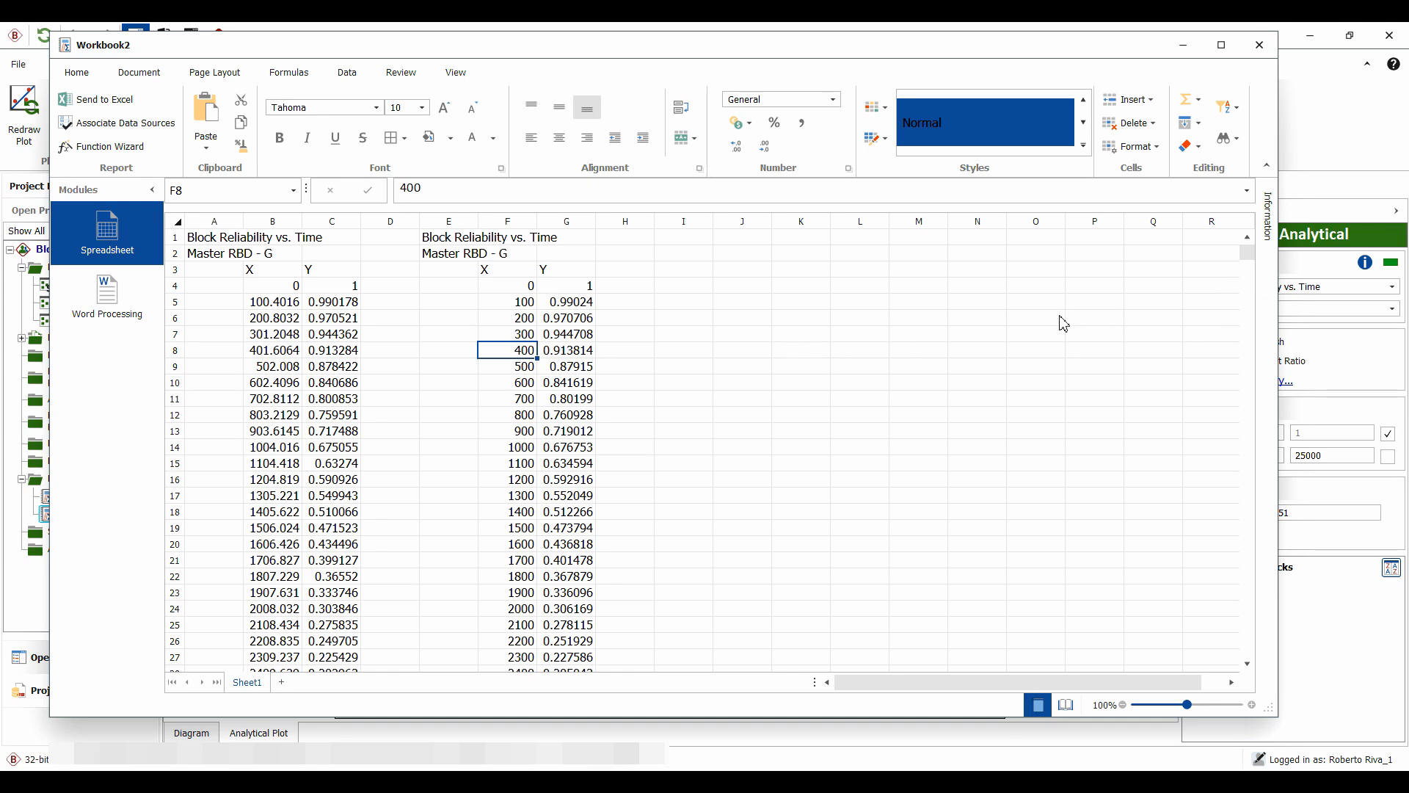
# Step: Compare both data sets down to the block J section with the plot settings in view, and close the workbook
pyautogui.moveTo(1281, 363); pyautogui.dragTo(1124, 364)
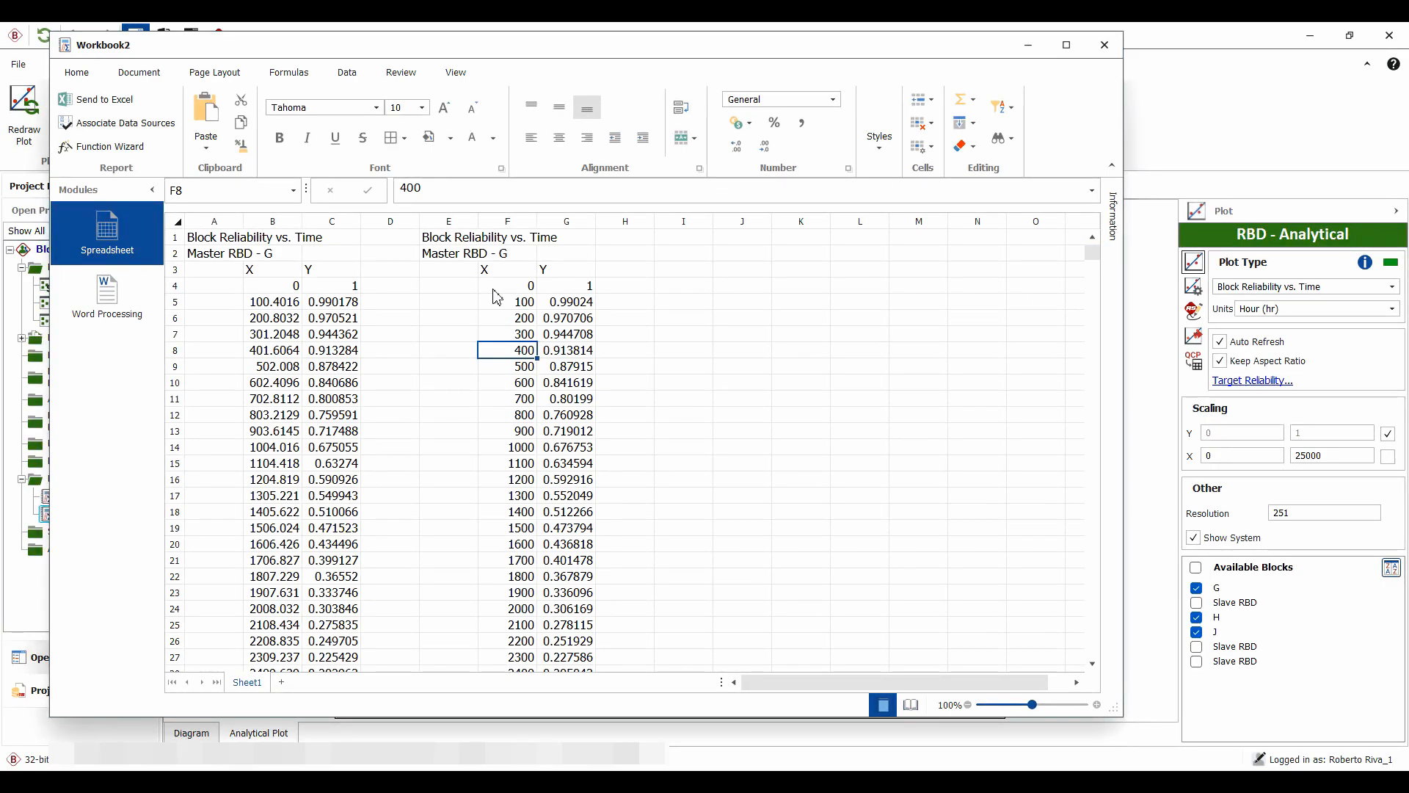
pyautogui.moveTo(1096, 270); pyautogui.dragTo(1097, 458)
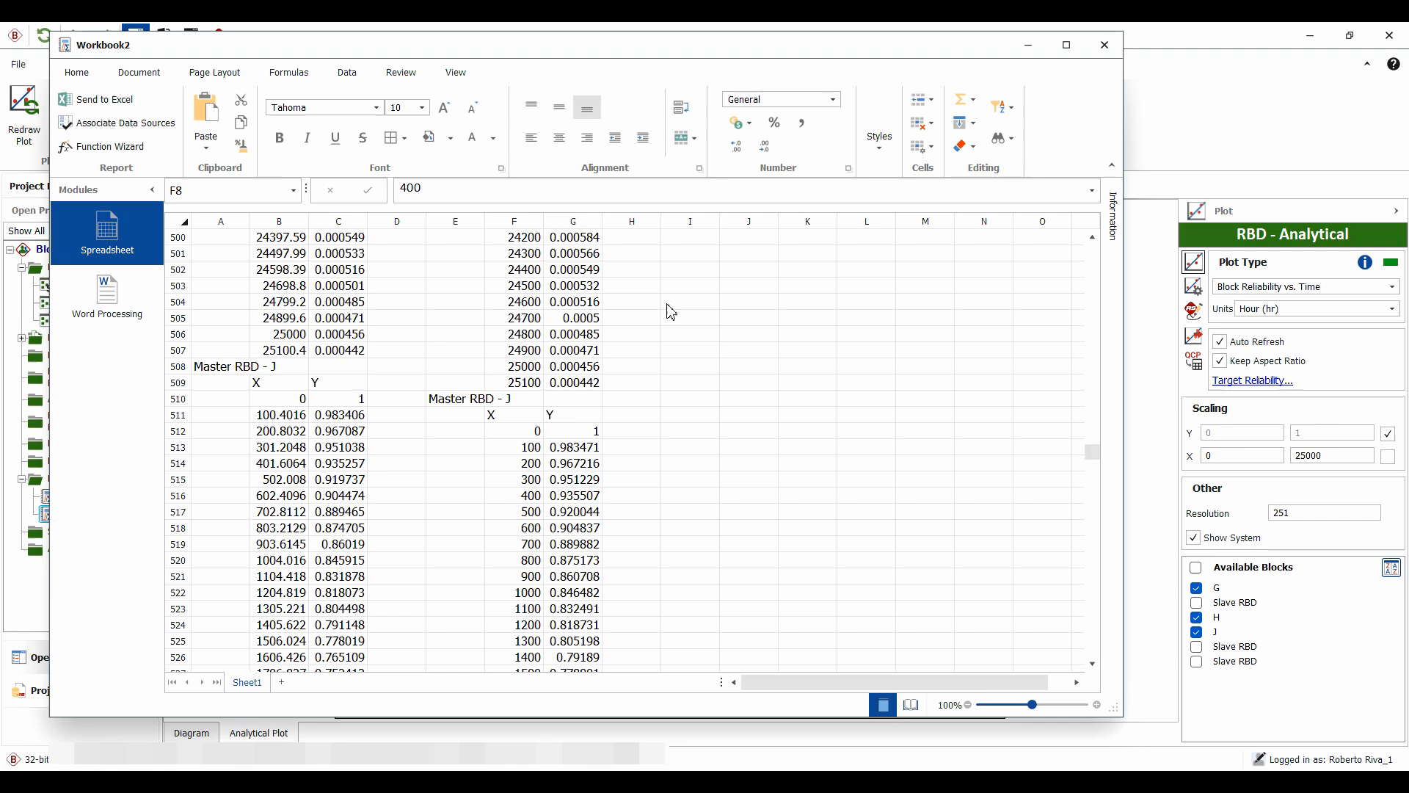
pyautogui.click(1105, 45)
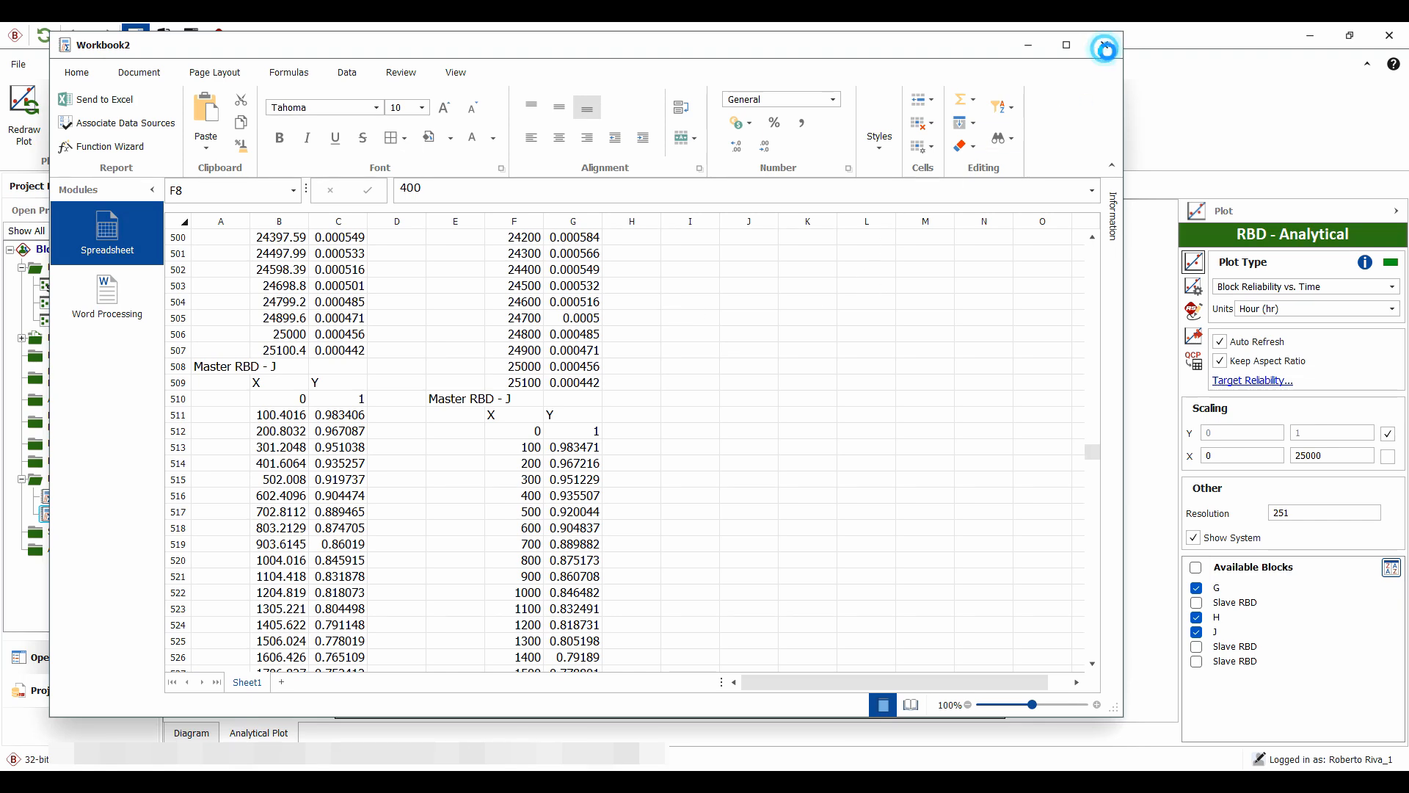